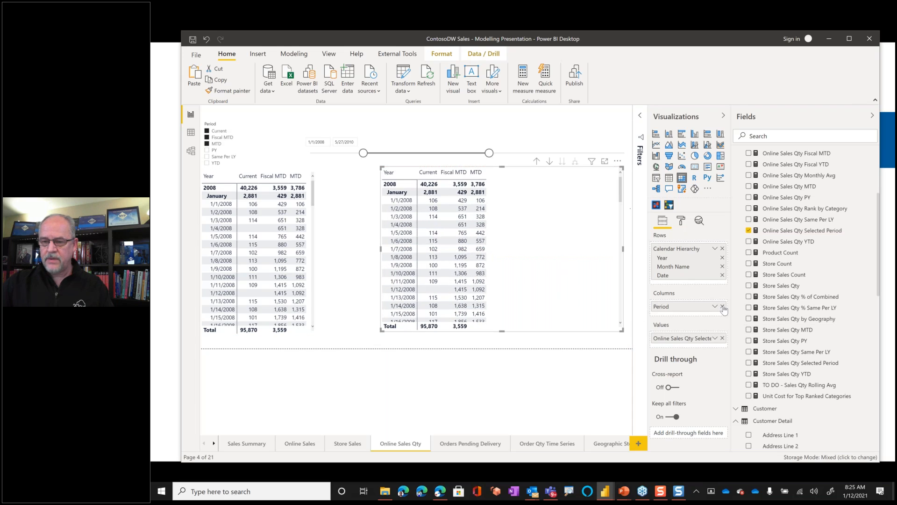
- Replace the second matrix's Period columns and selected-period value with the Online Sales Qty measure
{"action": "left_click", "coordinate": [723, 338]}
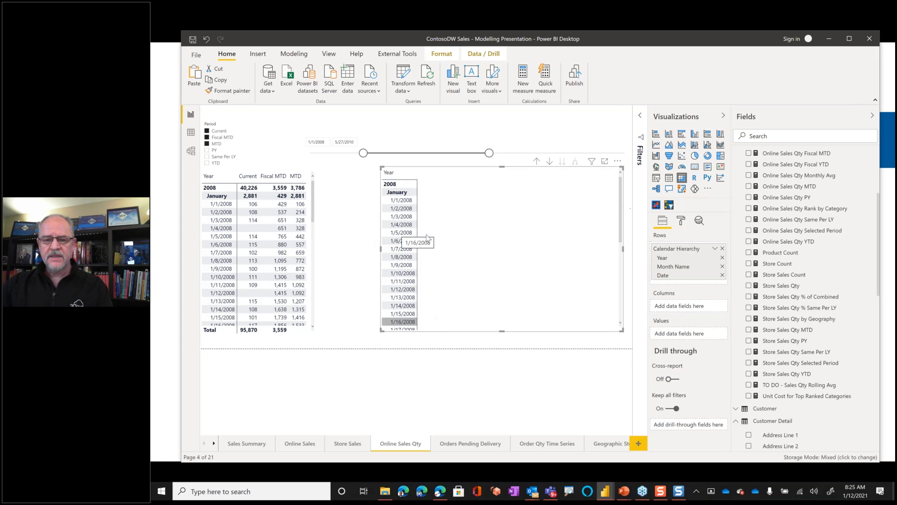
{"action": "left_click", "coordinate": [401, 208]}
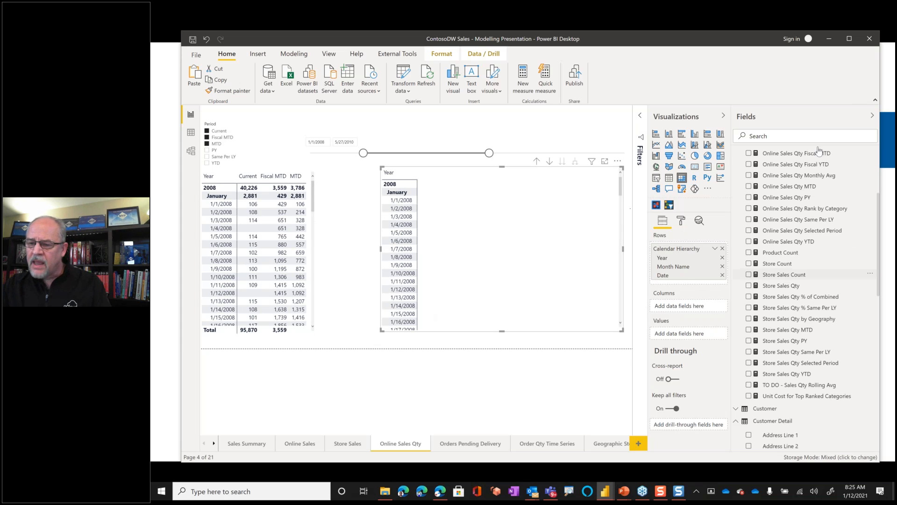
{"action": "scroll", "coordinate": [765, 275], "scroll_direction": "up", "scroll_amount": 5}
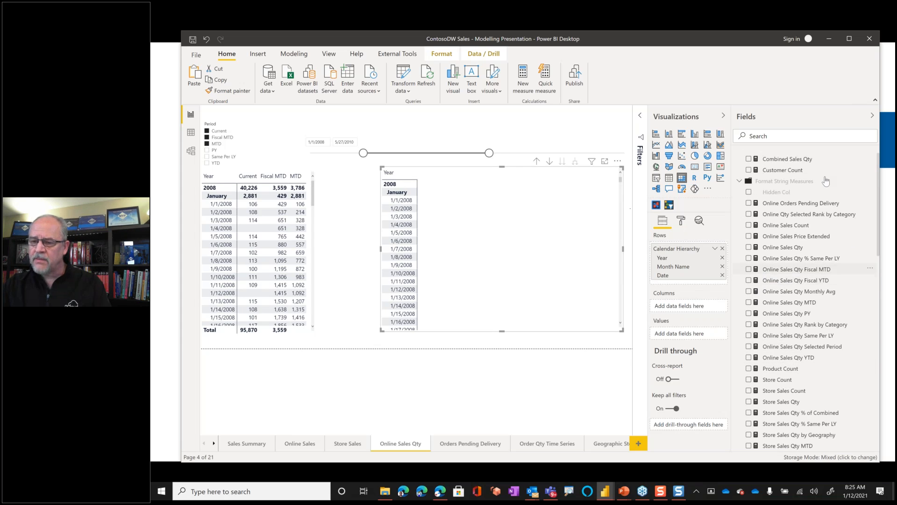
{"action": "left_click", "coordinate": [829, 251]}
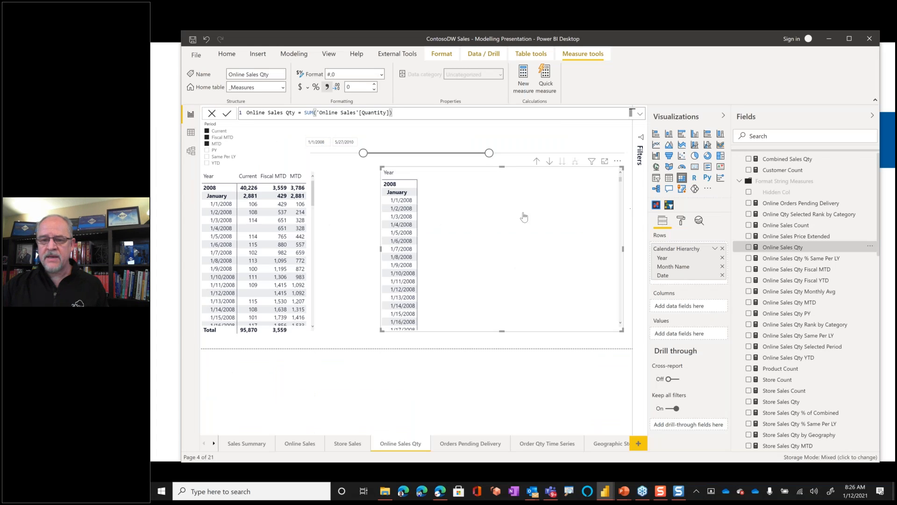
{"action": "left_click_drag", "start_coordinate": [781, 247], "coordinate": [511, 213]}
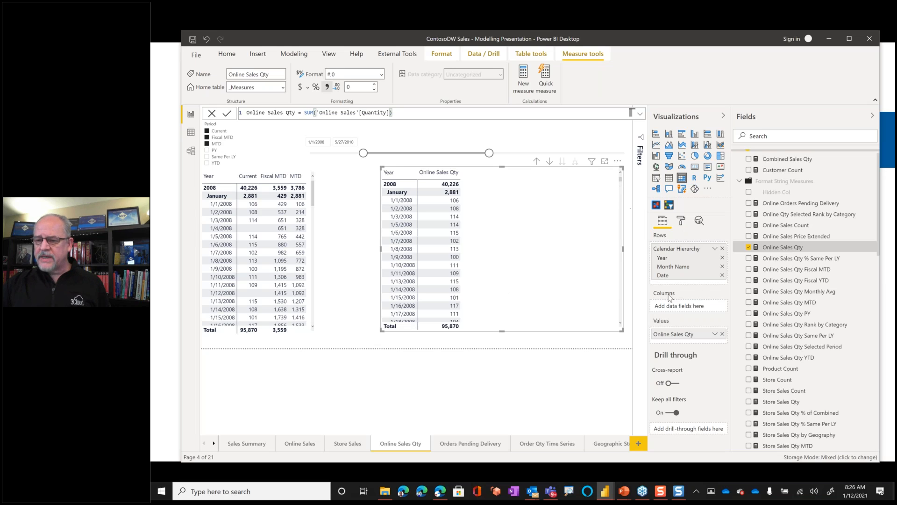
- Inspect the Online Sales Qty MTD formula and add the Online Sales Qty MTD and Online Sales Qty Fiscal MTD measures to the second matrix
{"action": "left_click", "coordinate": [811, 303]}
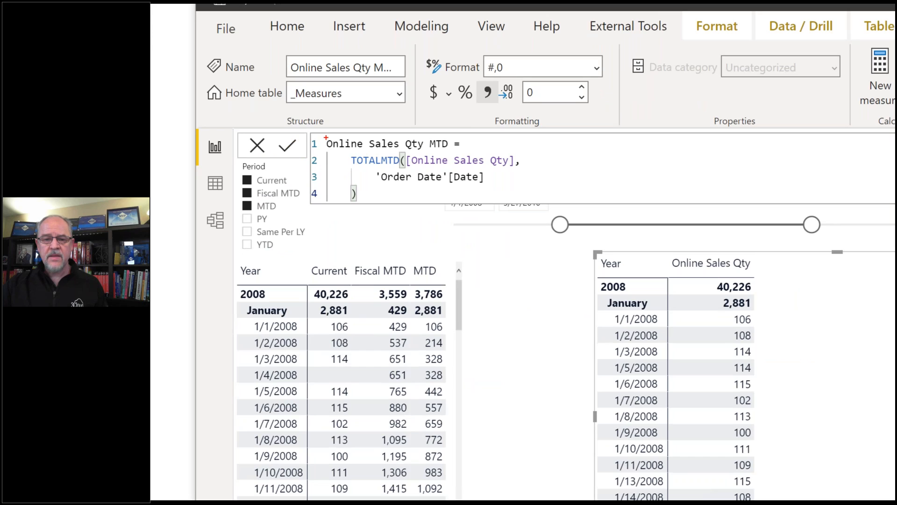
{"action": "mouse_move", "coordinate": [348, 156]}
{"action": "left_mouse_down"}
{"action": "mouse_move", "coordinate": [388, 172]}
{"action": "mouse_move", "coordinate": [408, 150]}
{"action": "mouse_move", "coordinate": [348, 155]}
{"action": "left_mouse_up"}
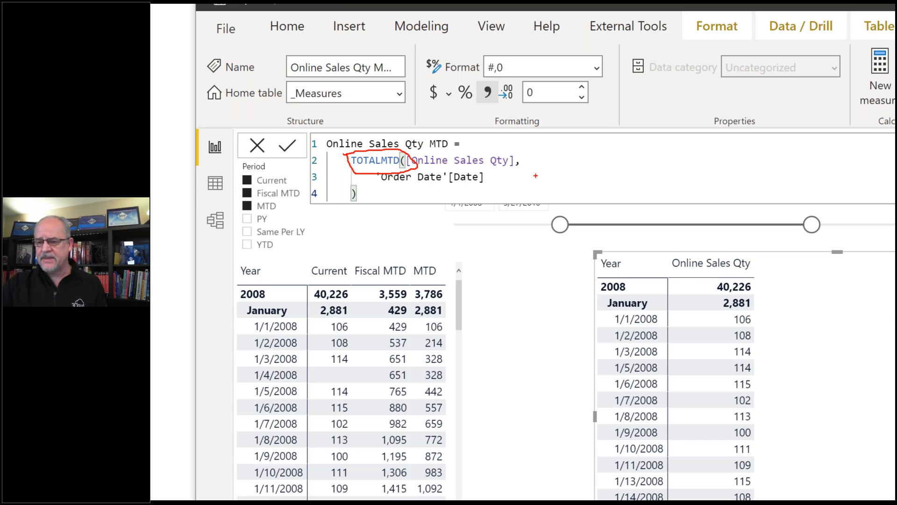
{"action": "key", "text": "Escape"}
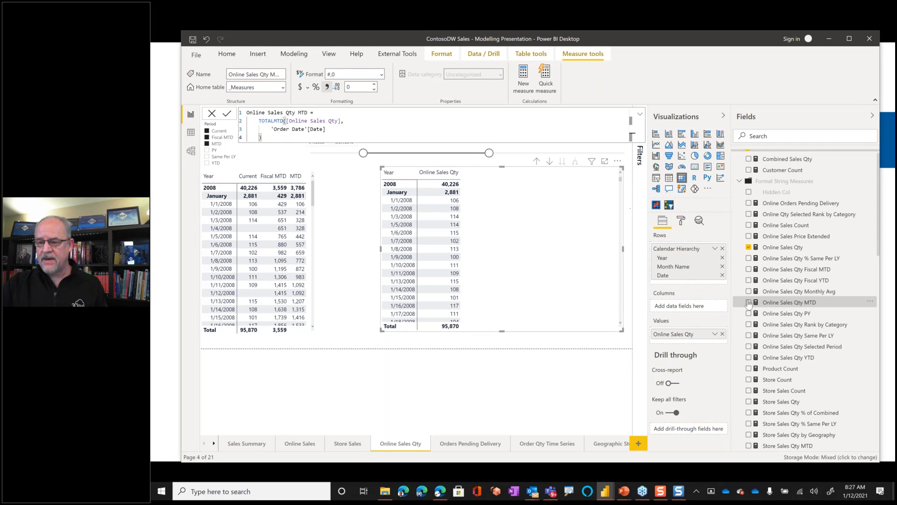
{"action": "left_click", "coordinate": [749, 303]}
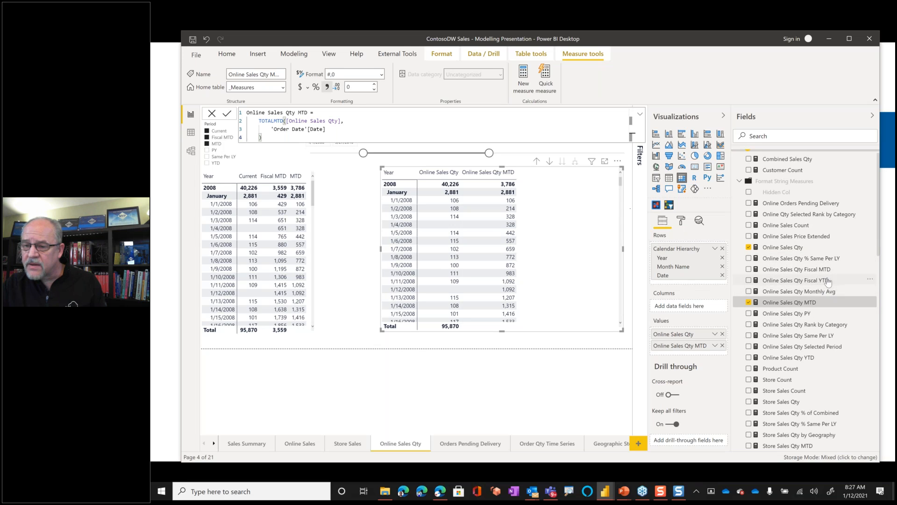
{"action": "left_click", "coordinate": [778, 270]}
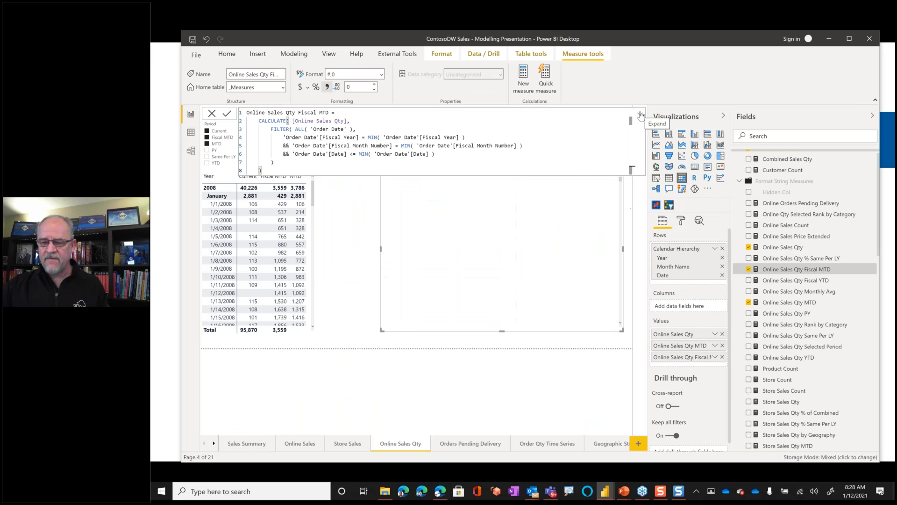
{"action": "left_click", "coordinate": [348, 305]}
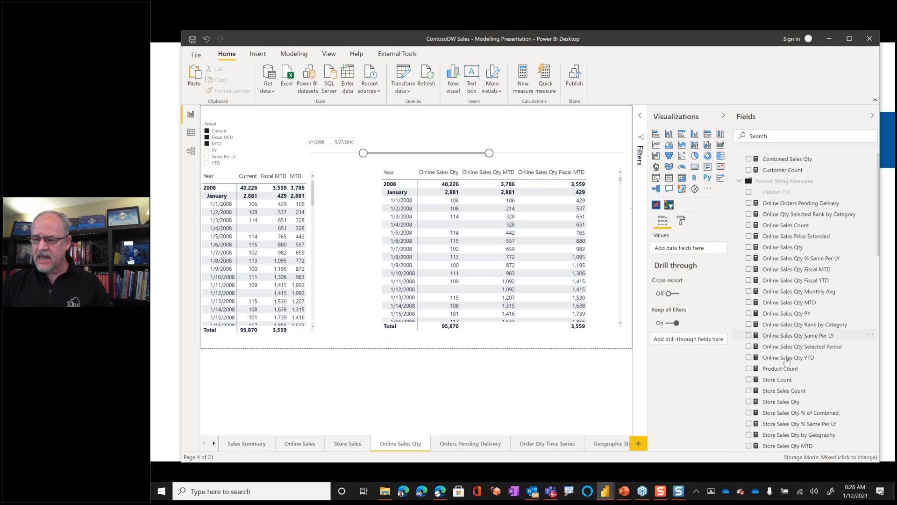
- Examine the Online Sales Qty Selected Period formula and the rows of the Selected Measure Period table it references
{"action": "left_click", "coordinate": [811, 348]}
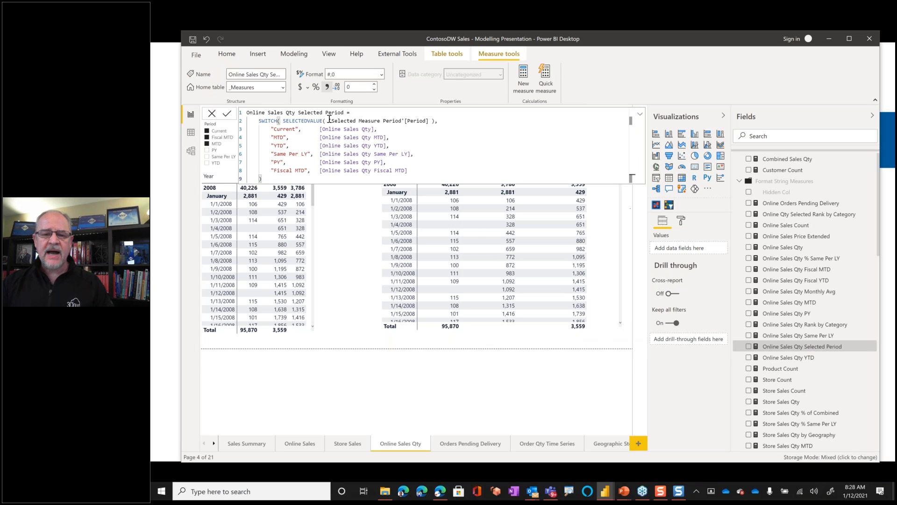
{"action": "left_click_drag", "start_coordinate": [330, 120], "coordinate": [428, 121]}
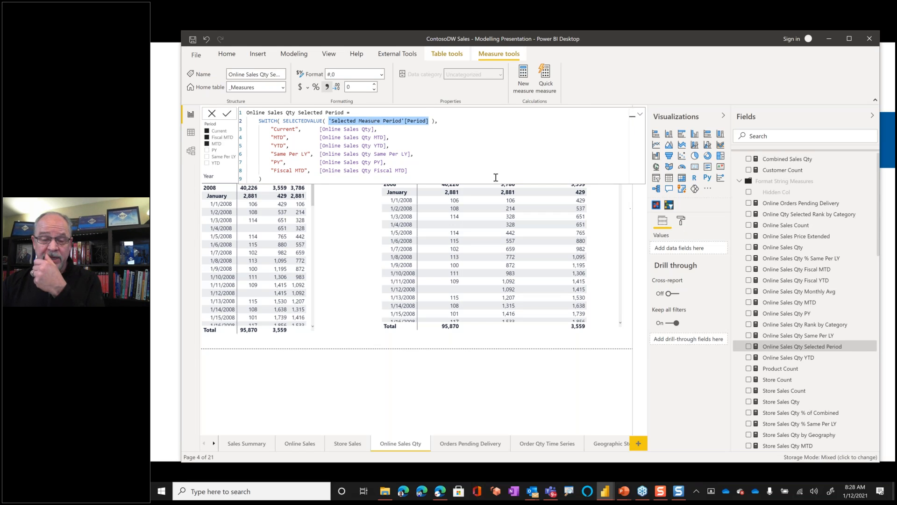
{"action": "left_click", "coordinate": [191, 133]}
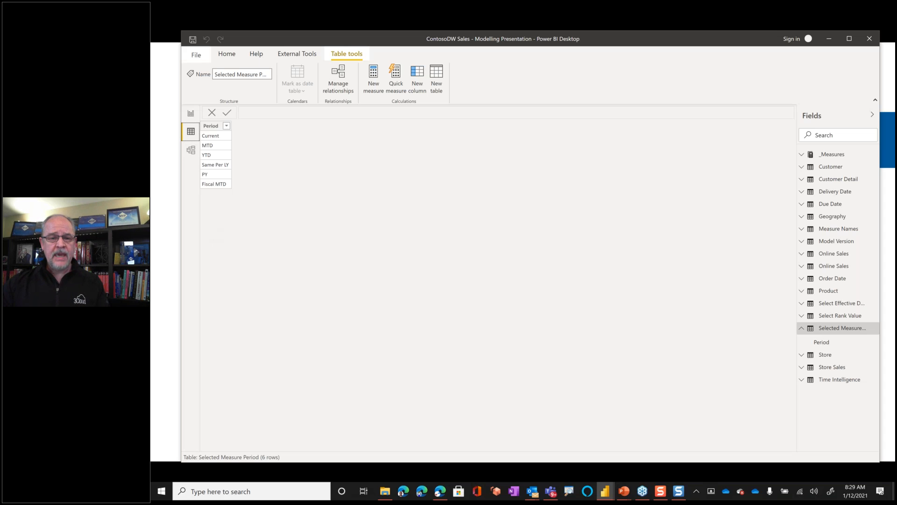
{"action": "left_click", "coordinate": [190, 113]}
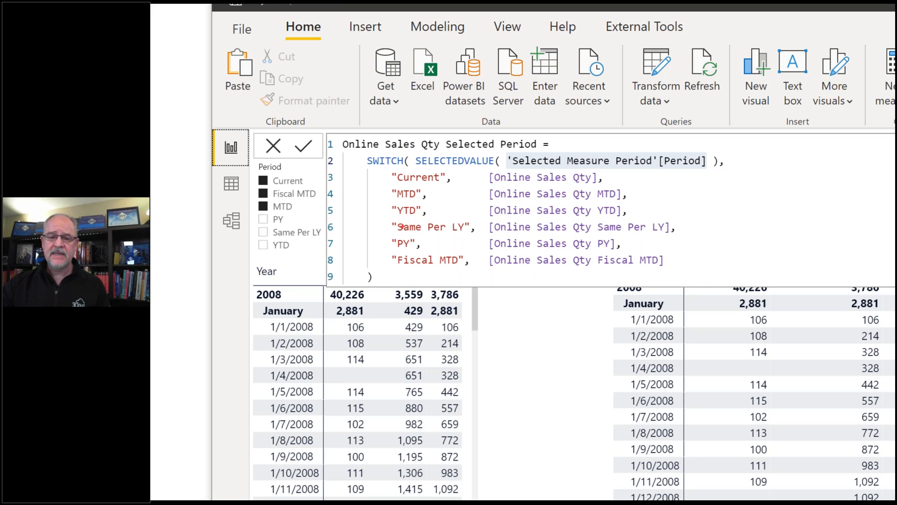
- Mark the Current and MTD cases and the measures they map to in the selected-period SWITCH formula
{"action": "left_click_drag", "start_coordinate": [407, 186], "coordinate": [628, 186]}
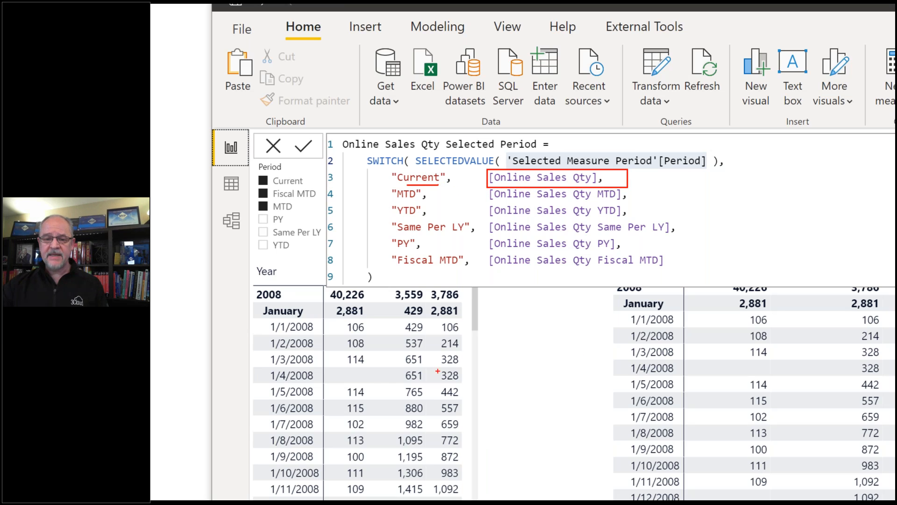
{"action": "left_click_drag", "start_coordinate": [398, 200], "coordinate": [420, 200]}
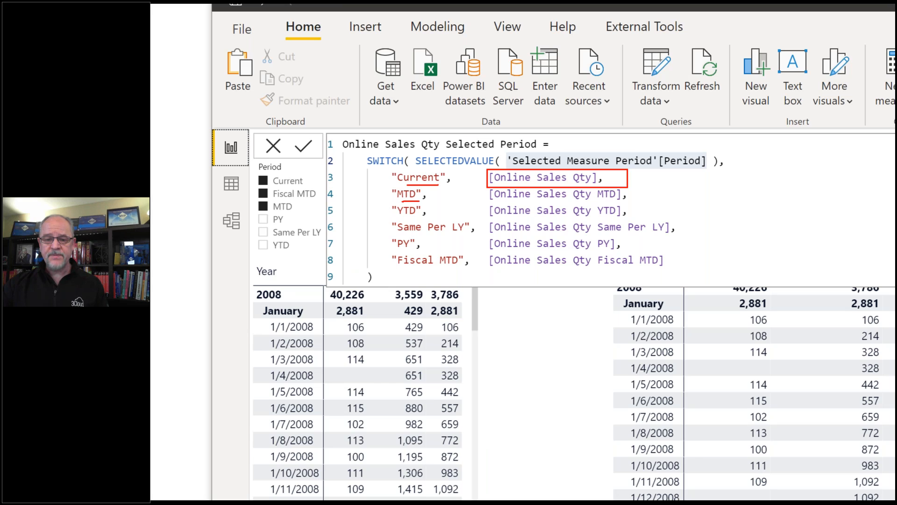
{"action": "mouse_move", "coordinate": [484, 187]}
{"action": "left_mouse_down"}
{"action": "mouse_move", "coordinate": [519, 204]}
{"action": "mouse_move", "coordinate": [632, 188]}
{"action": "mouse_move", "coordinate": [490, 189]}
{"action": "left_mouse_up"}
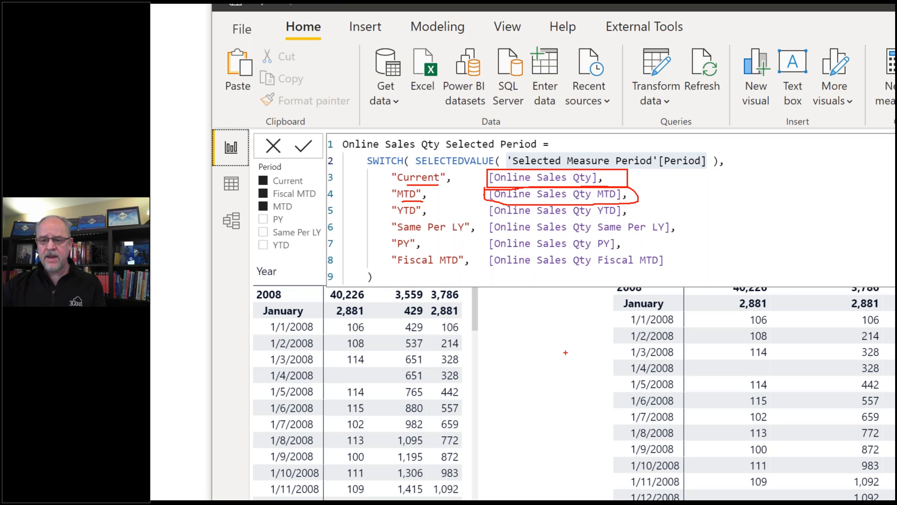
{"action": "key", "text": "Escape"}
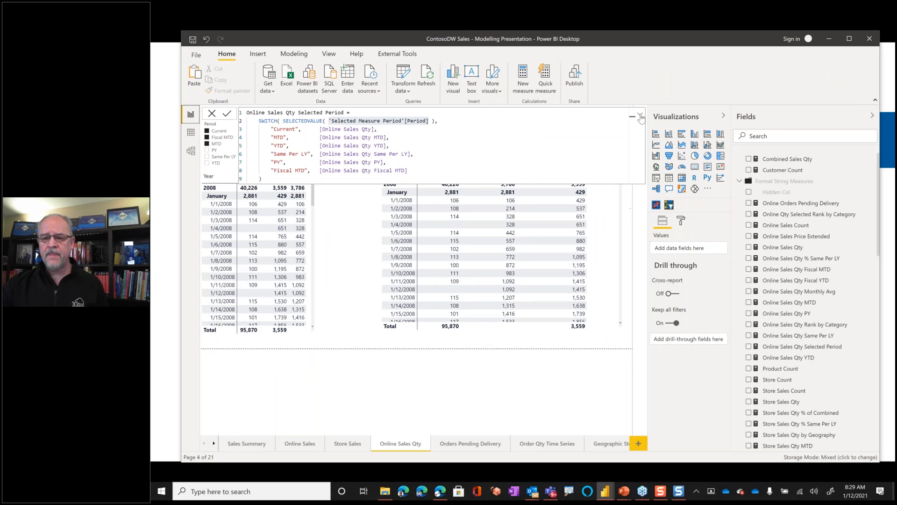
- Collapse the formula and replace the second matrix's three values with the Online Sales Qty Selected Period measure
{"action": "left_click", "coordinate": [640, 116]}
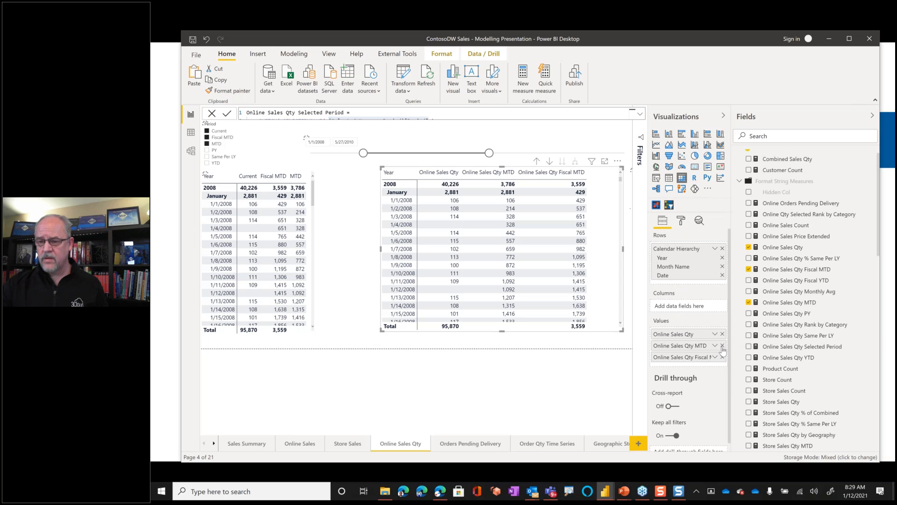
{"action": "left_click", "coordinate": [723, 346]}
{"action": "left_click", "coordinate": [723, 346]}
{"action": "left_click", "coordinate": [722, 334]}
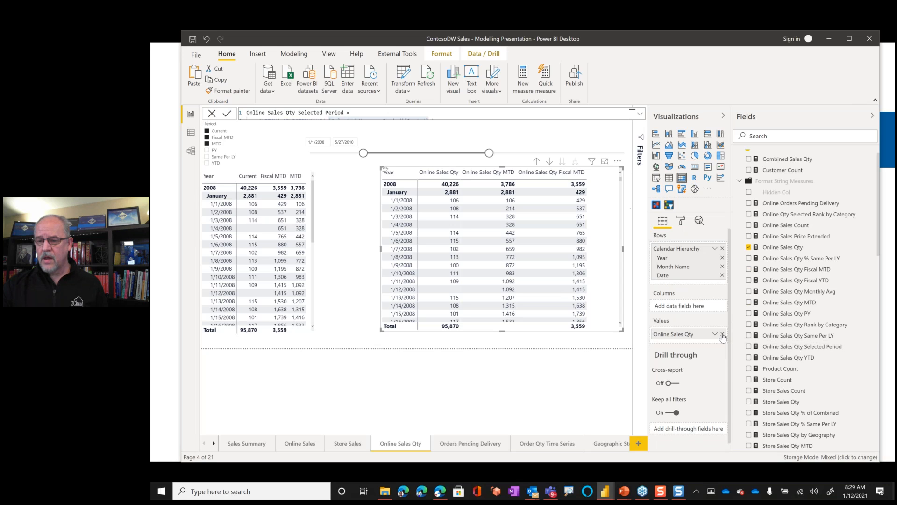
{"action": "left_click", "coordinate": [749, 346]}
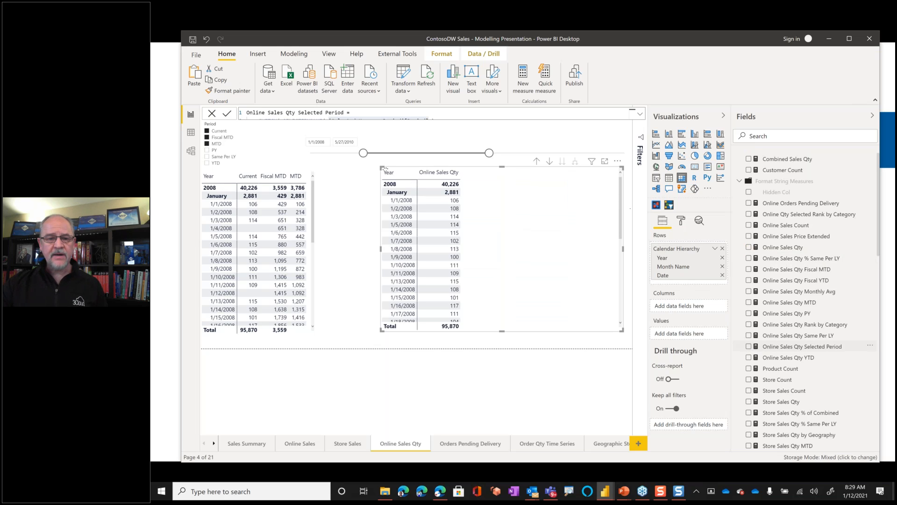
- Clear the Period slicer, then filter both matrices by Current and by MTD in turn
{"action": "left_click", "coordinate": [248, 126]}
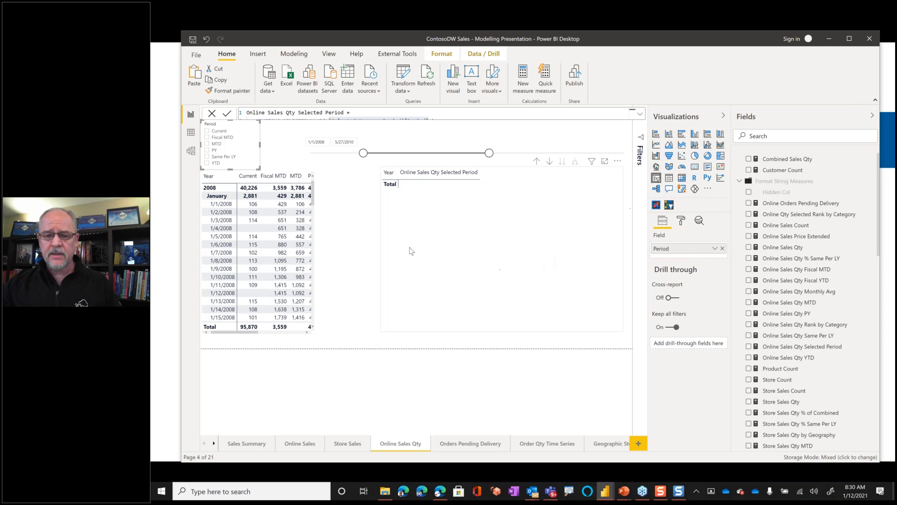
{"action": "left_click", "coordinate": [207, 132]}
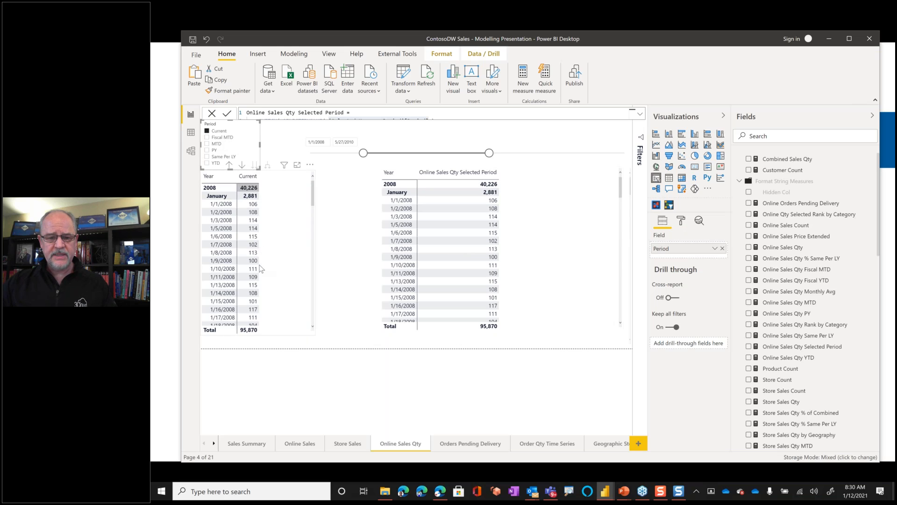
{"action": "left_click", "coordinate": [207, 144]}
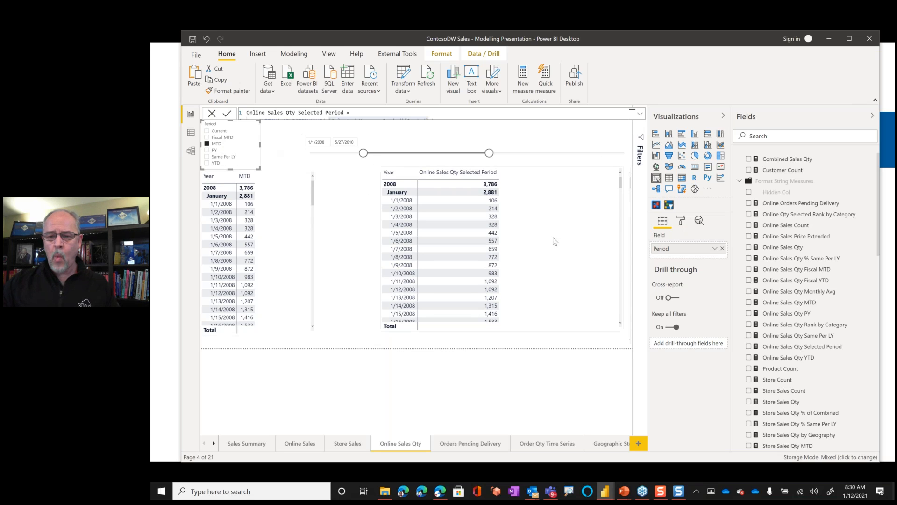
- Delete the second matrix from the Online Sales Qty page
{"action": "left_click", "coordinate": [535, 279]}
{"action": "left_click", "coordinate": [327, 229]}
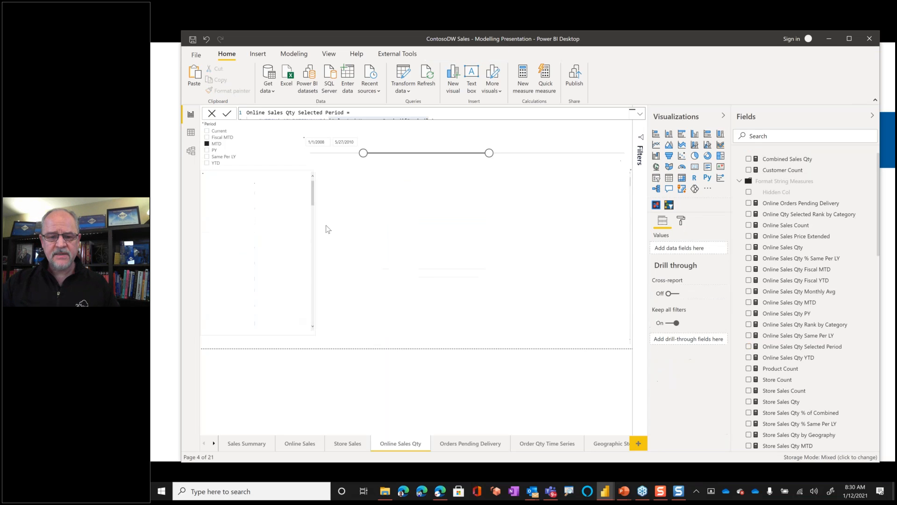
- Widen the remaining matrix and clear the MTD selection in the Period slicer
{"action": "left_click", "coordinate": [318, 252]}
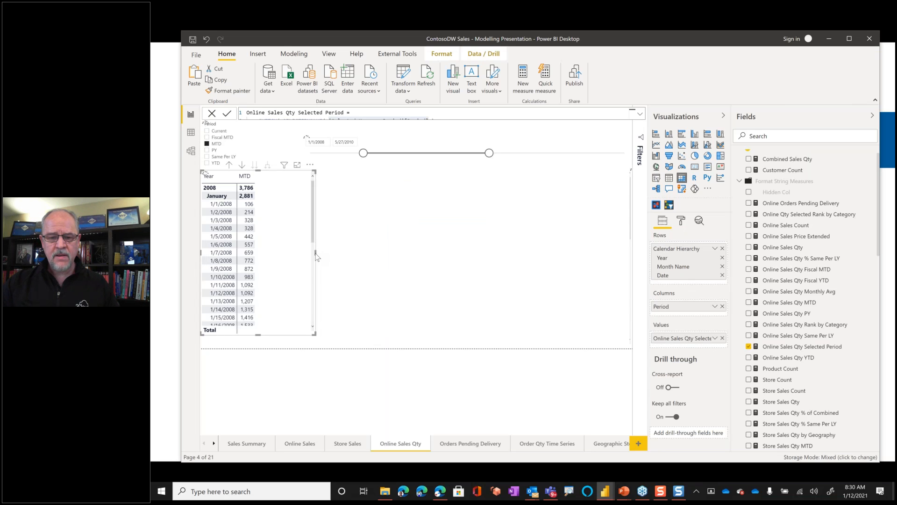
{"action": "left_click_drag", "start_coordinate": [400, 253], "coordinate": [465, 252]}
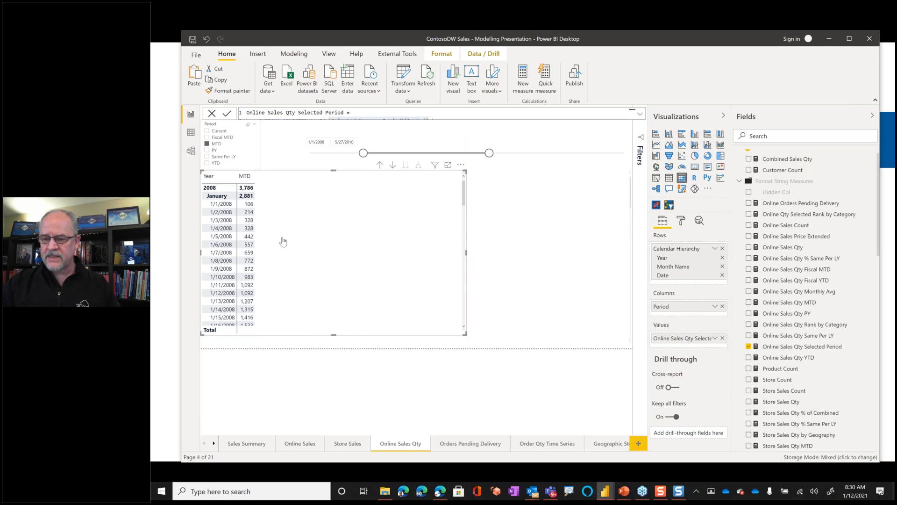
{"action": "left_click", "coordinate": [207, 143]}
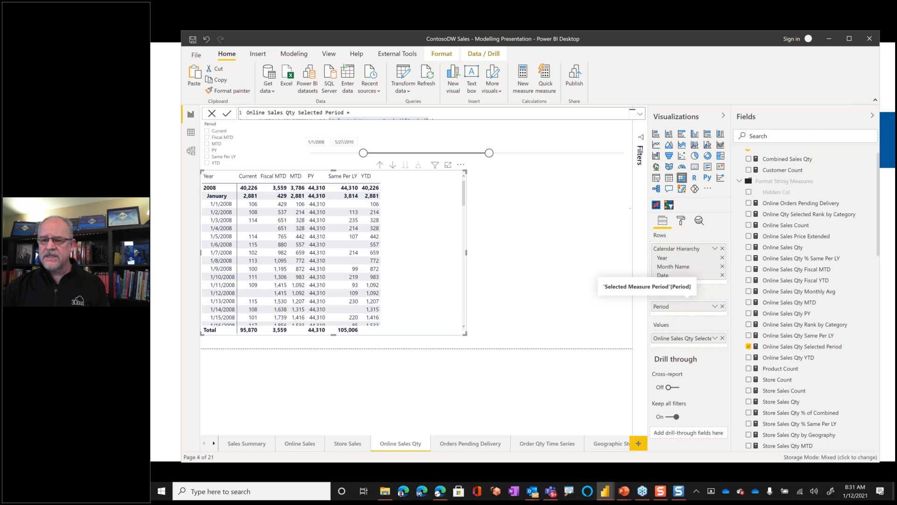
- Switch to the PowerPoint slide show and advance the Disconnected Tables & Dynamic Calculations slide to its Questions banner
{"action": "key", "text": "alt+Tab"}
{"action": "key", "text": "alt+Tab"}
{"action": "key", "text": "alt+Tab"}
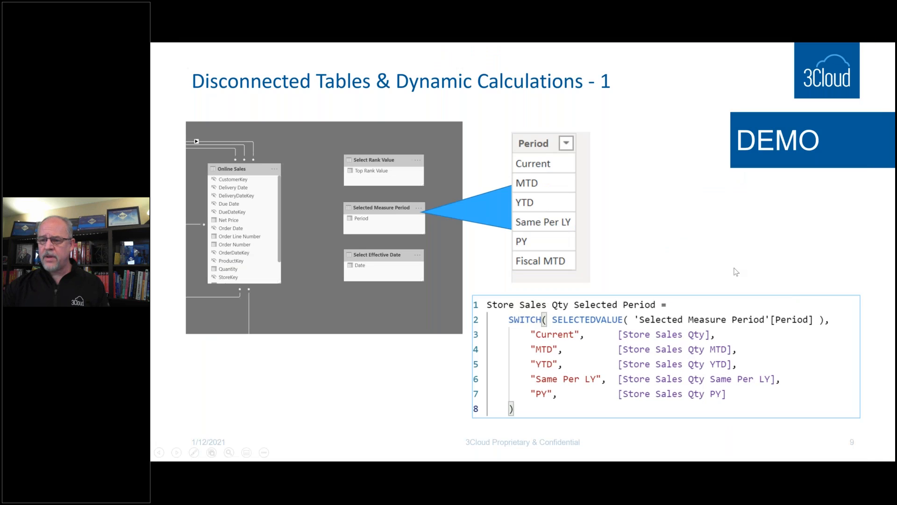
{"action": "left_click", "coordinate": [735, 271]}
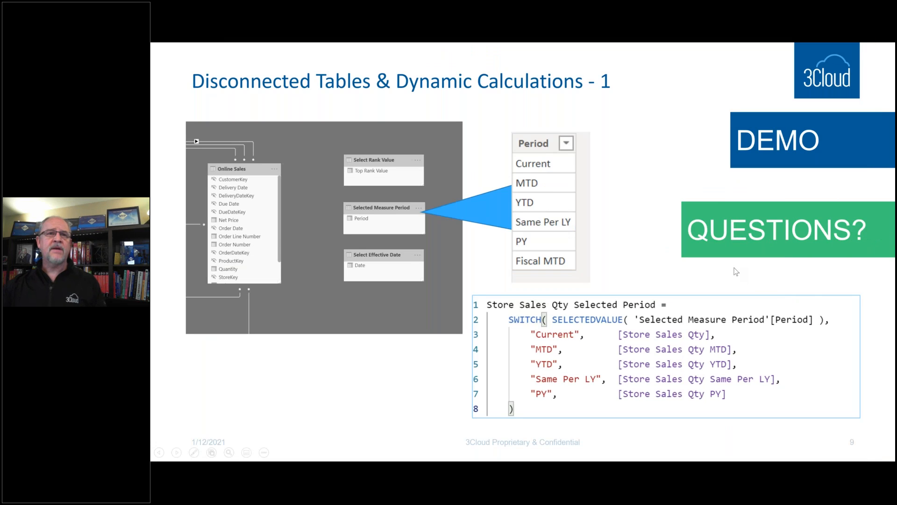
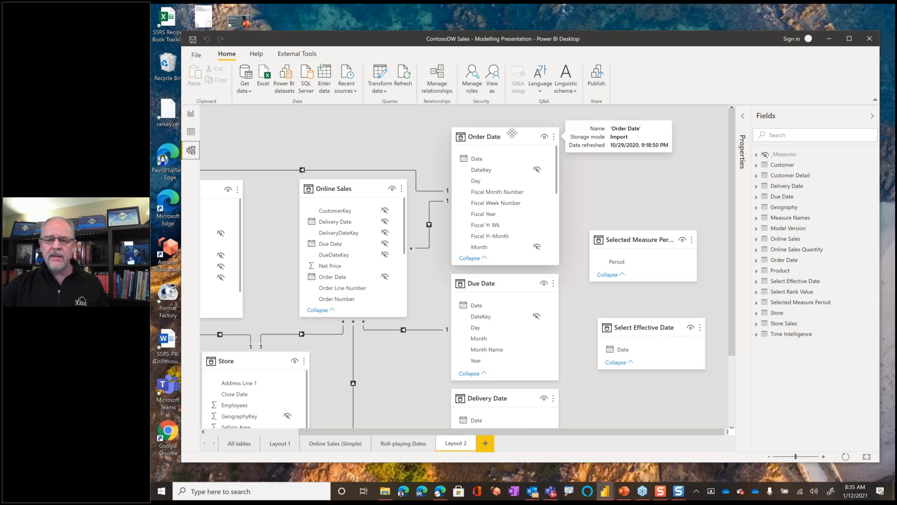
- Leave the model diagram for the Orders Pending Delivery report page and maximize the Power BI Desktop window
{"action": "left_click", "coordinate": [537, 157]}
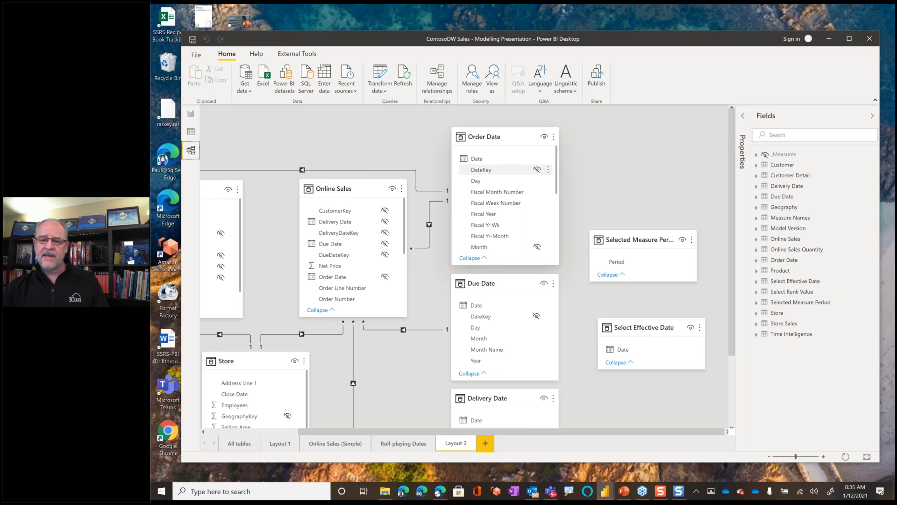
{"action": "mouse_move", "coordinate": [508, 133]}
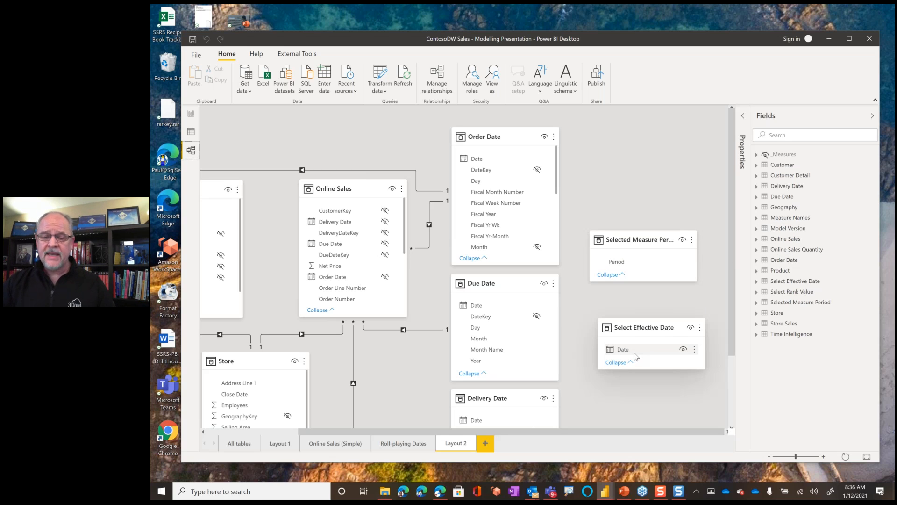
{"action": "left_click", "coordinate": [191, 114]}
{"action": "left_click", "coordinate": [476, 444]}
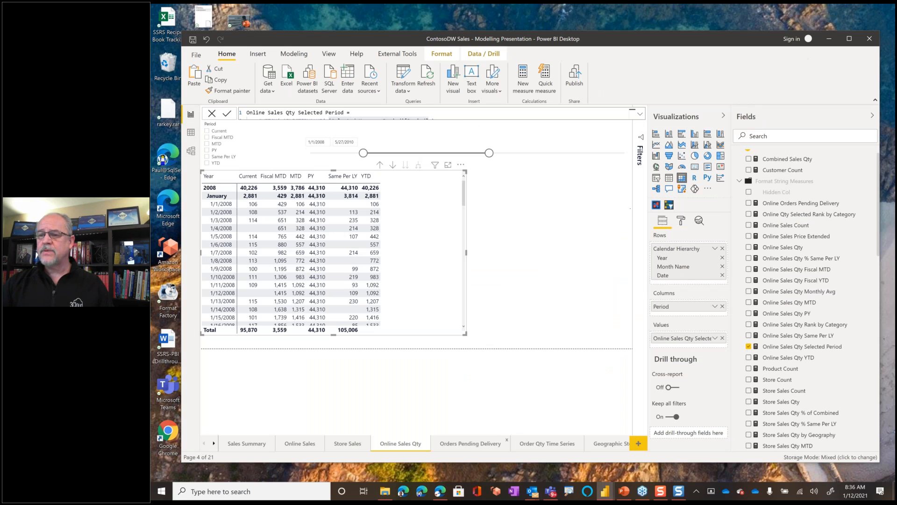
{"action": "left_click", "coordinate": [851, 41]}
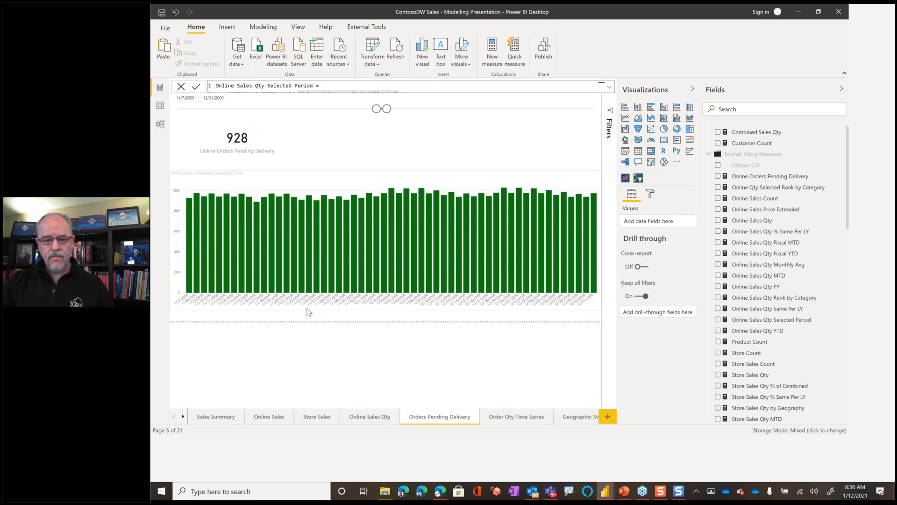
- Select the column chart without any bar highlighted and show the full DAX formula of the Online Orders Pending Delivery measure
{"action": "left_click", "coordinate": [307, 224]}
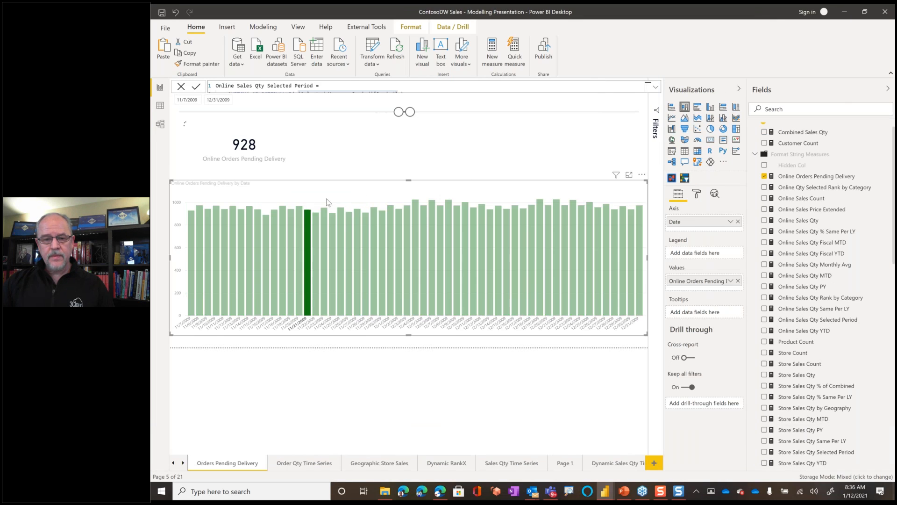
{"action": "left_click", "coordinate": [361, 189]}
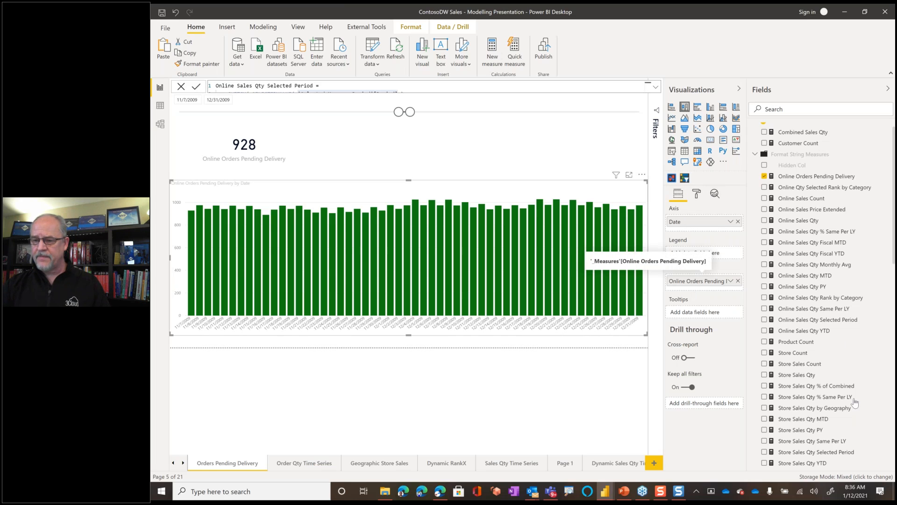
{"action": "scroll", "coordinate": [832, 186], "scroll_direction": "down", "scroll_amount": 1}
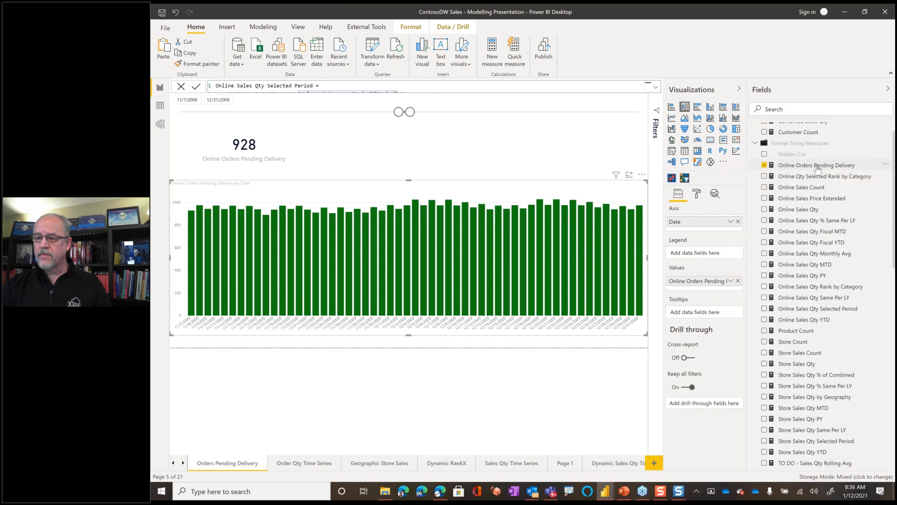
{"action": "left_click", "coordinate": [818, 166]}
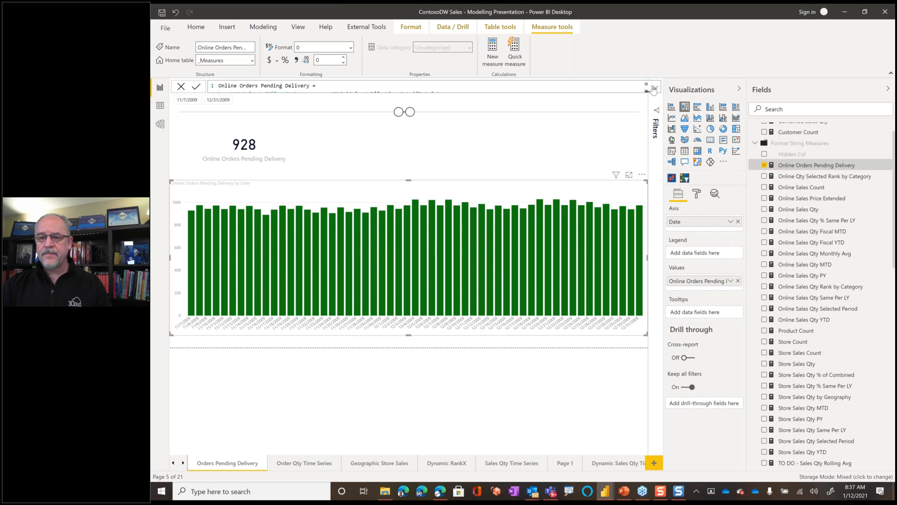
{"action": "left_click", "coordinate": [653, 88]}
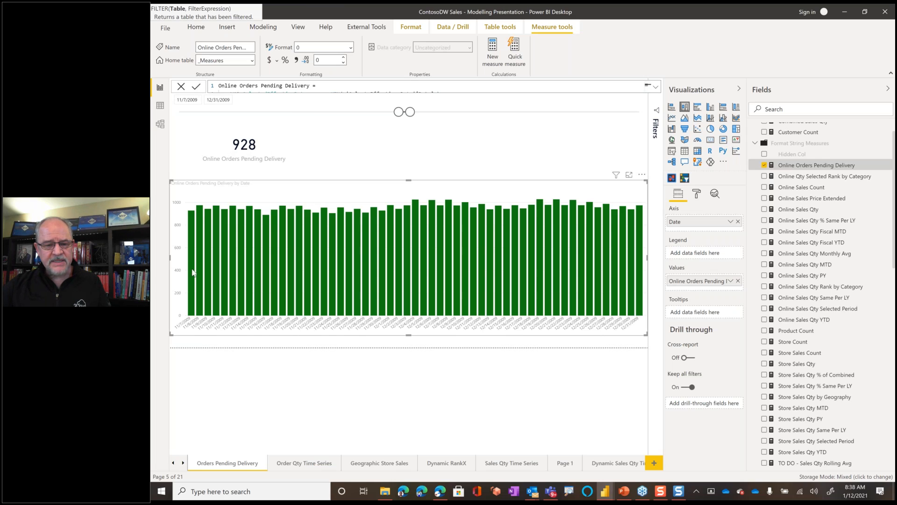
- Extend the Date slicer's end date to 1/26/2010, then bring it back to 1/5/2010
{"action": "mouse_move", "coordinate": [192, 272]}
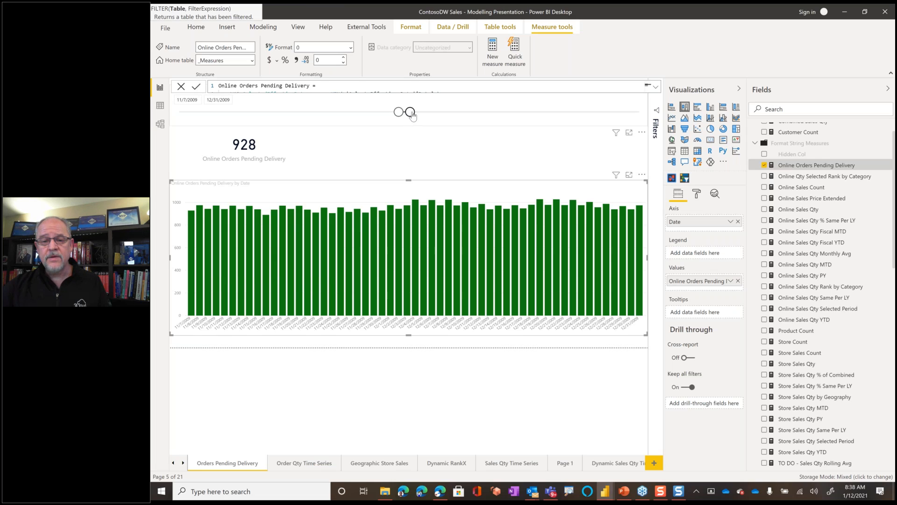
{"action": "left_click_drag", "start_coordinate": [408, 116], "coordinate": [422, 114]}
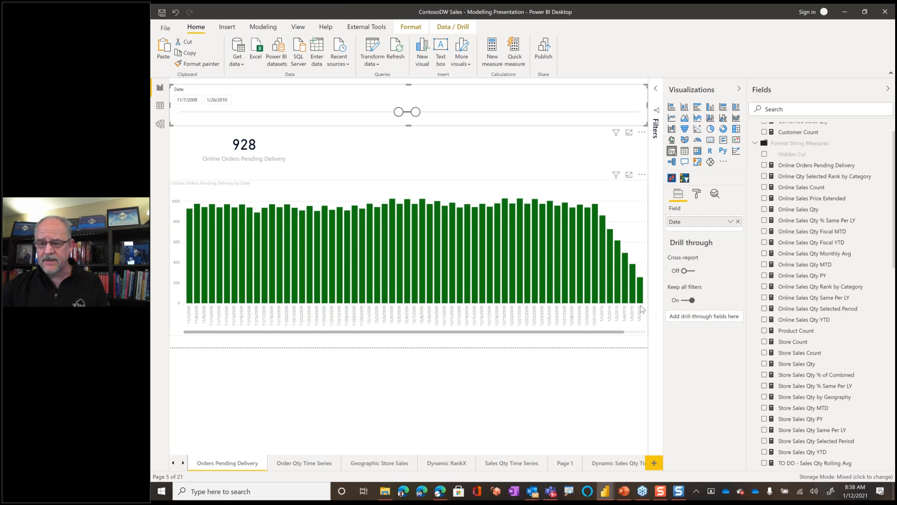
{"action": "left_click_drag", "start_coordinate": [416, 112], "coordinate": [413, 116]}
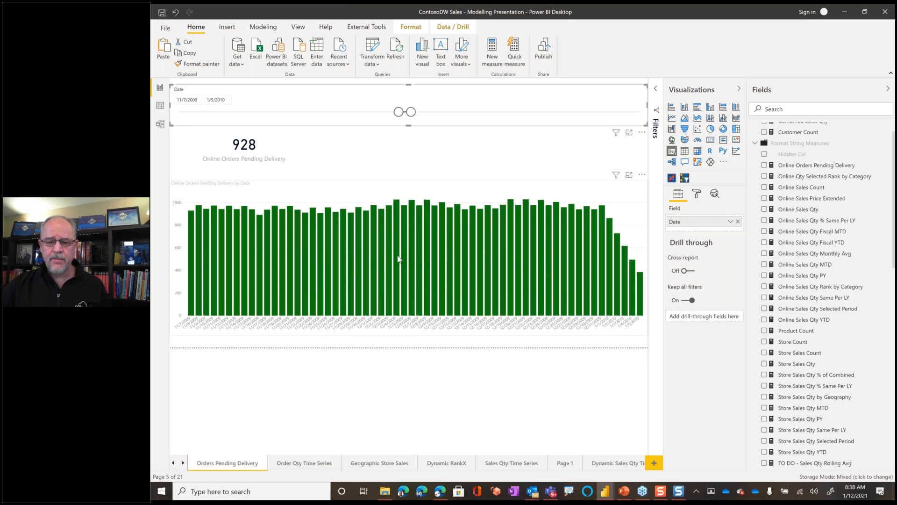
{"action": "mouse_move", "coordinate": [398, 258]}
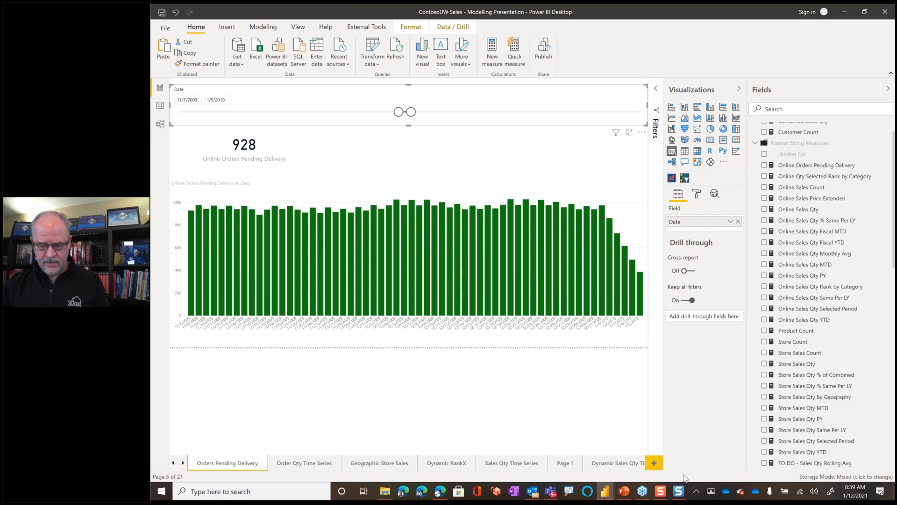
- Switch to the PowerPoint presentation
{"action": "key", "text": "alt+Tab"}
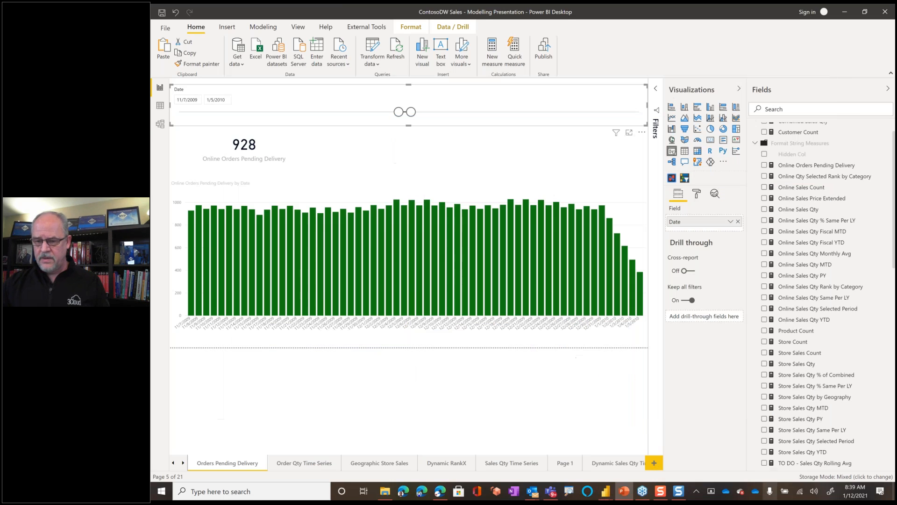
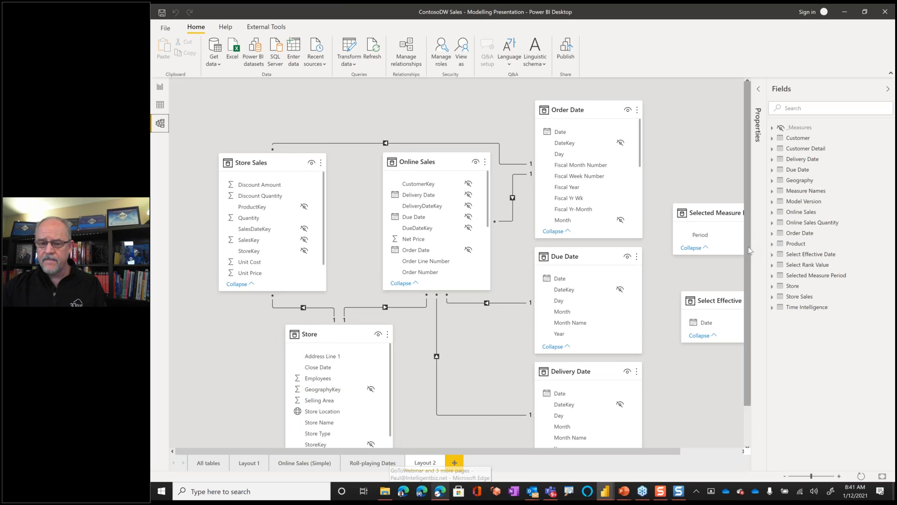
- Show the model diagram's All tables layout and select the Online Sales table
{"action": "scroll", "coordinate": [748, 246], "scroll_direction": "down", "scroll_amount": 2}
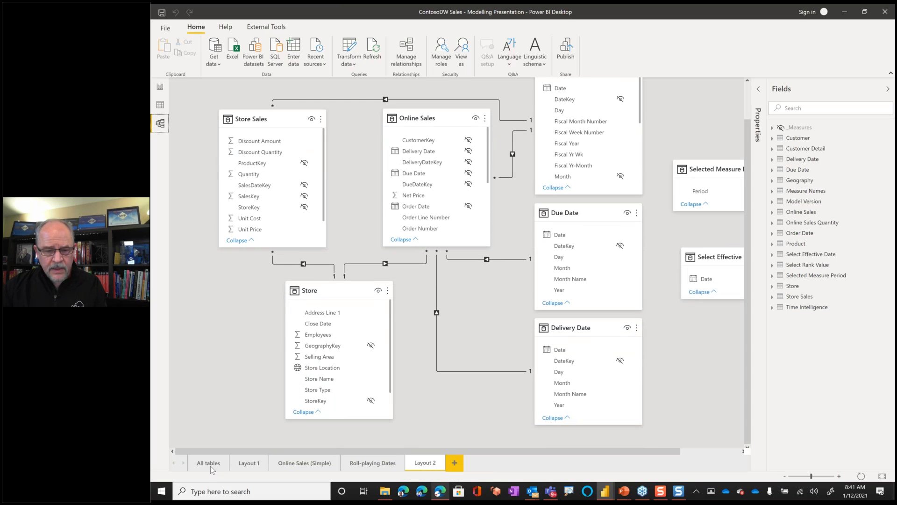
{"action": "left_click", "coordinate": [214, 465]}
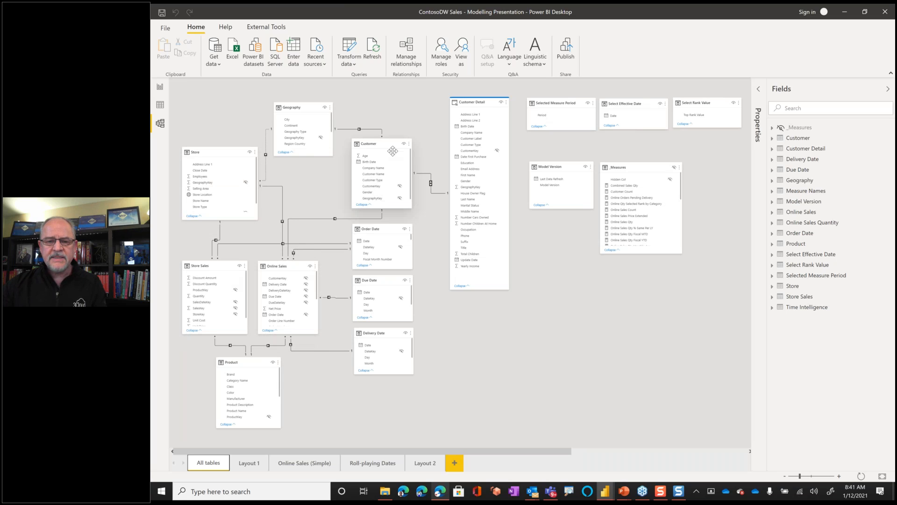
{"action": "left_click", "coordinate": [291, 268]}
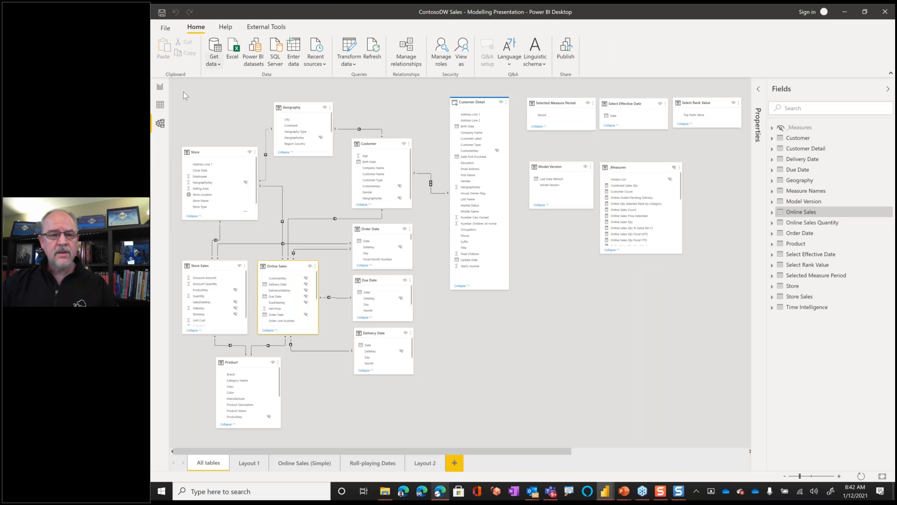
- Return to the report and compare the Online Sales and Store Sales pages, ending on Store Sales
{"action": "left_click", "coordinate": [160, 88]}
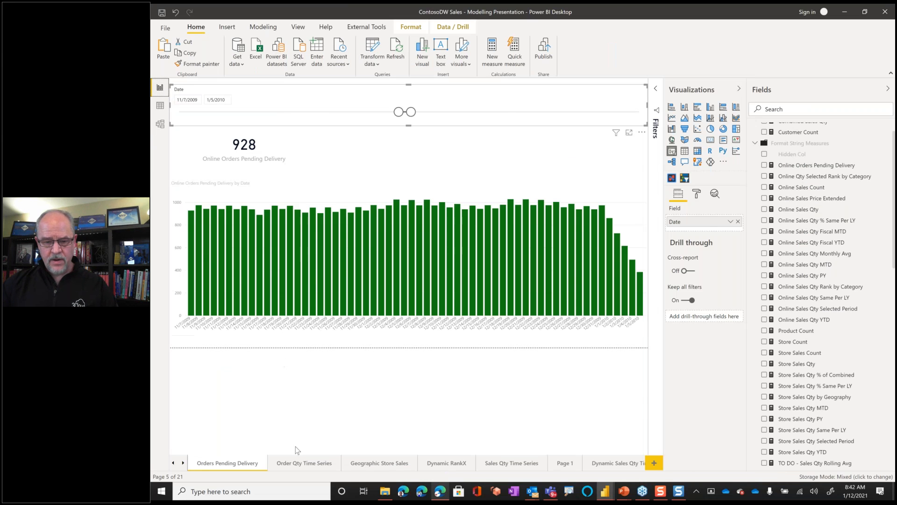
{"action": "left_click", "coordinate": [173, 463]}
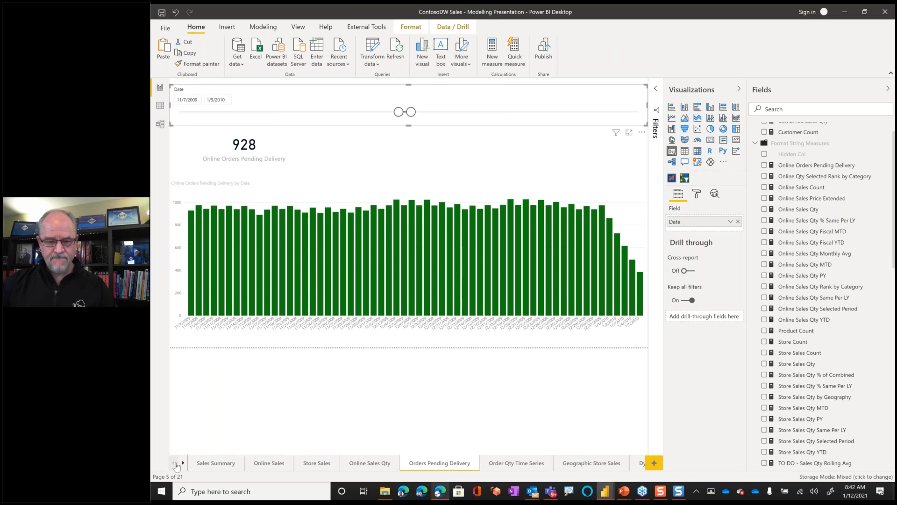
{"action": "left_click", "coordinate": [266, 465]}
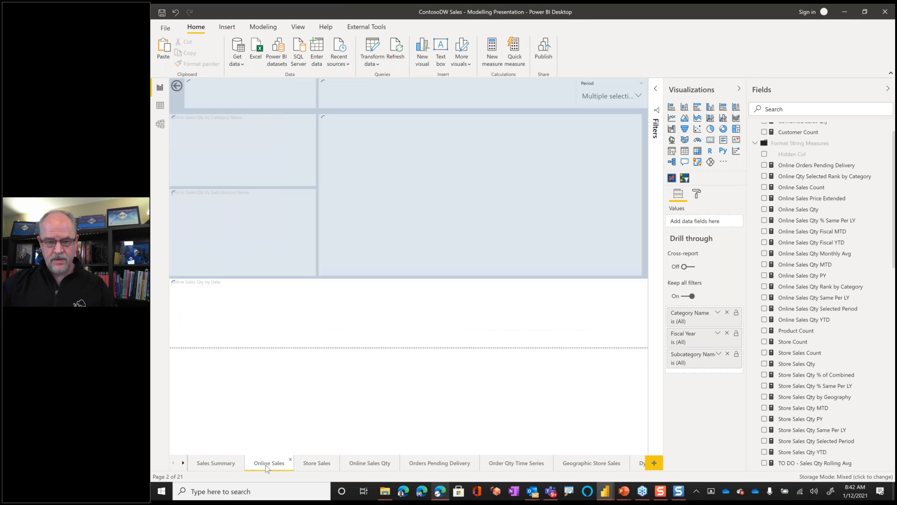
{"action": "left_click", "coordinate": [317, 464]}
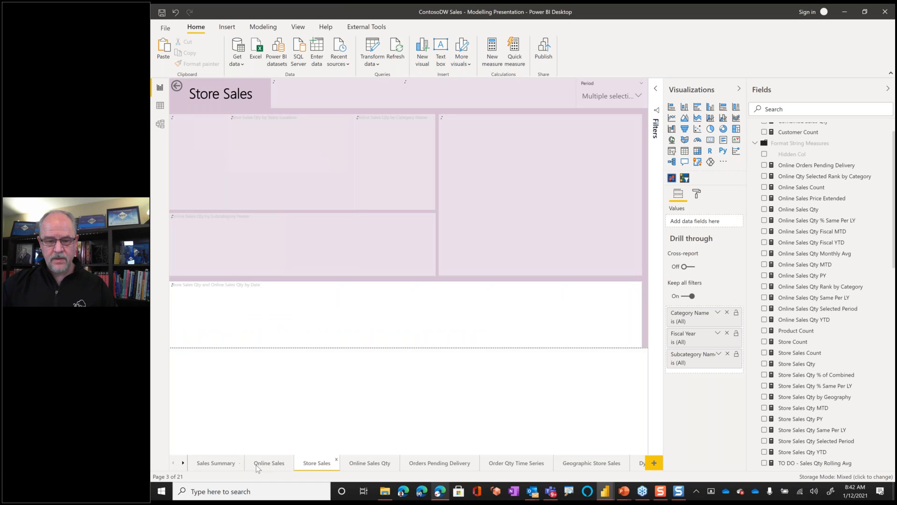
{"action": "left_click", "coordinate": [281, 464]}
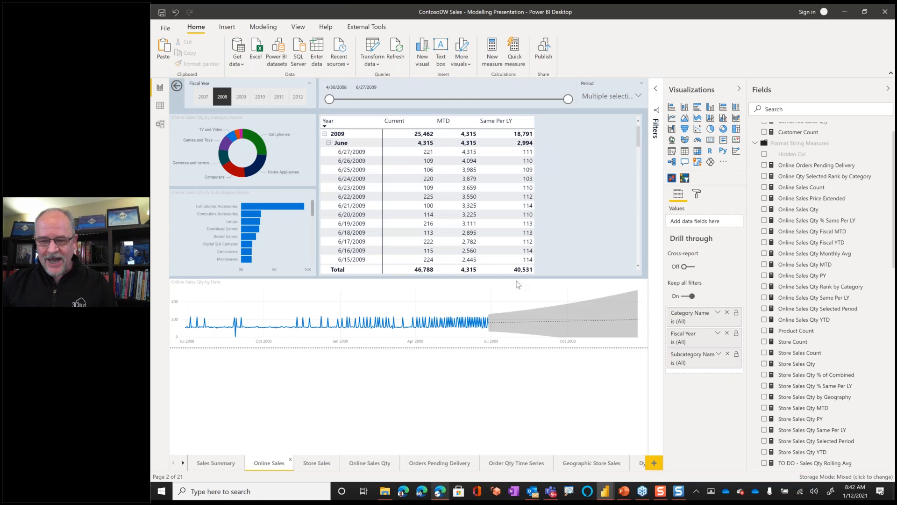
{"action": "left_click", "coordinate": [337, 472]}
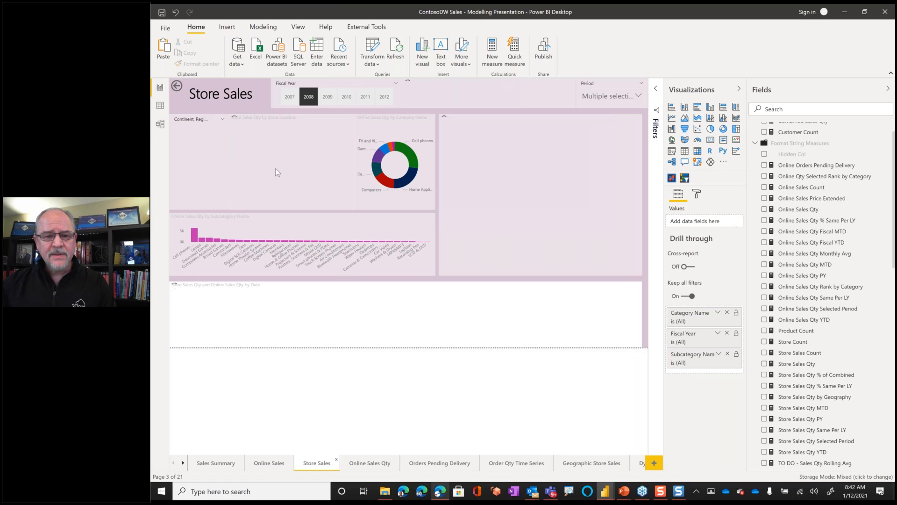
- Select the store location map and show the full DAX formula of the Store Sales Qty measure
{"action": "left_click", "coordinate": [307, 120]}
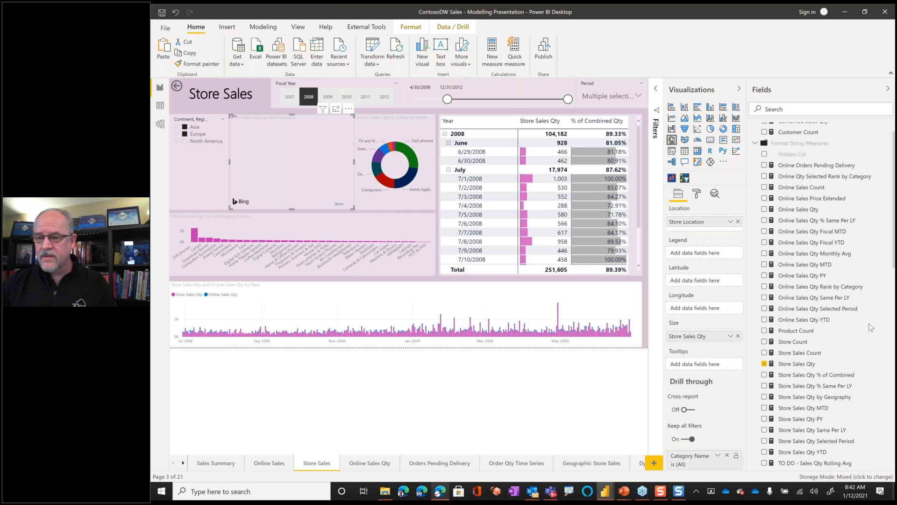
{"action": "left_click", "coordinate": [814, 368]}
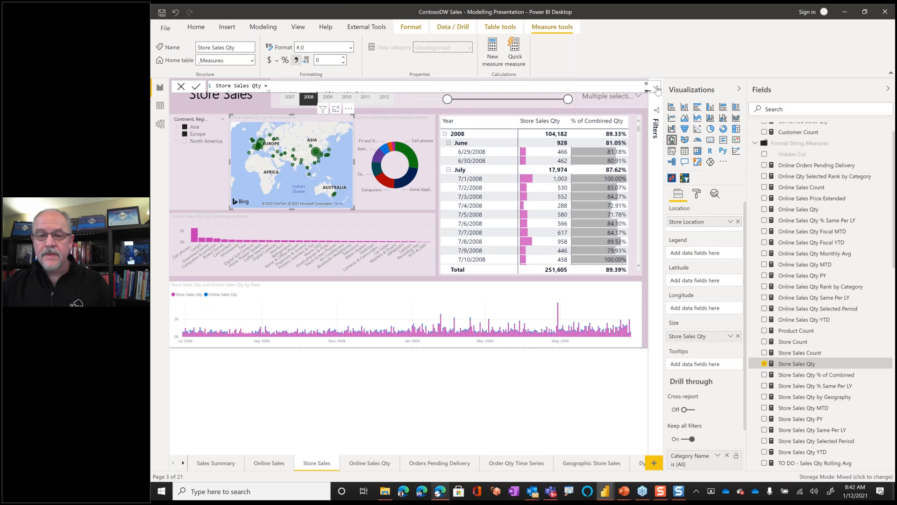
{"action": "left_click", "coordinate": [658, 89]}
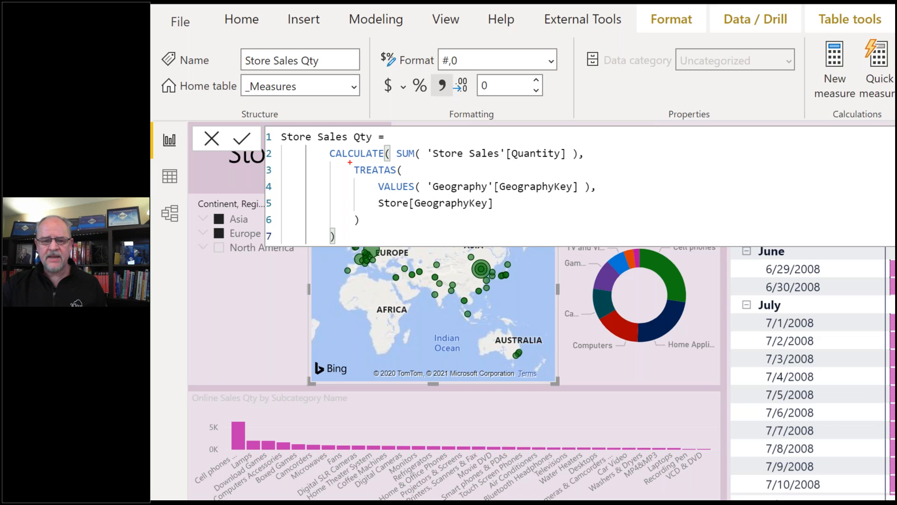
- Mark TREATAS and VALUES in the enlarged Store Sales Qty formula with red annotations, then clear them and collapse the formula
{"action": "left_click_drag", "start_coordinate": [350, 162], "coordinate": [404, 178]}
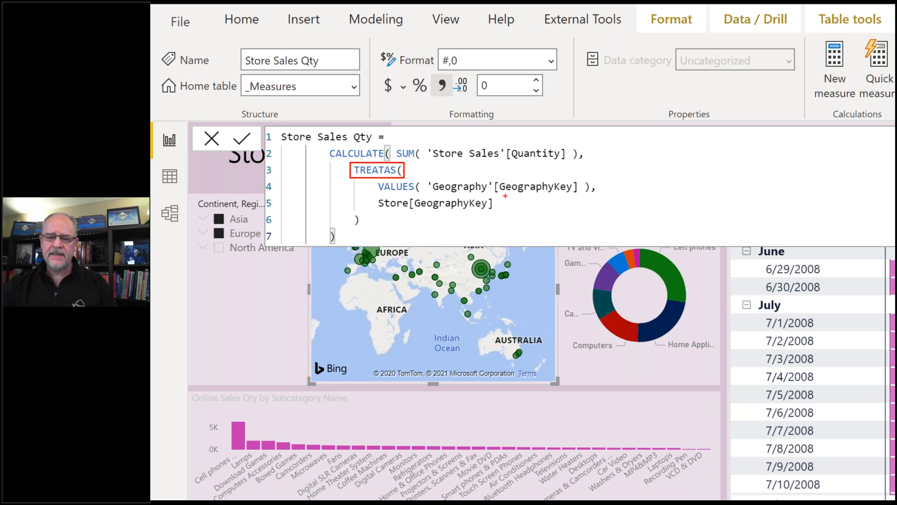
{"action": "left_click_drag", "start_coordinate": [372, 179], "coordinate": [405, 188]}
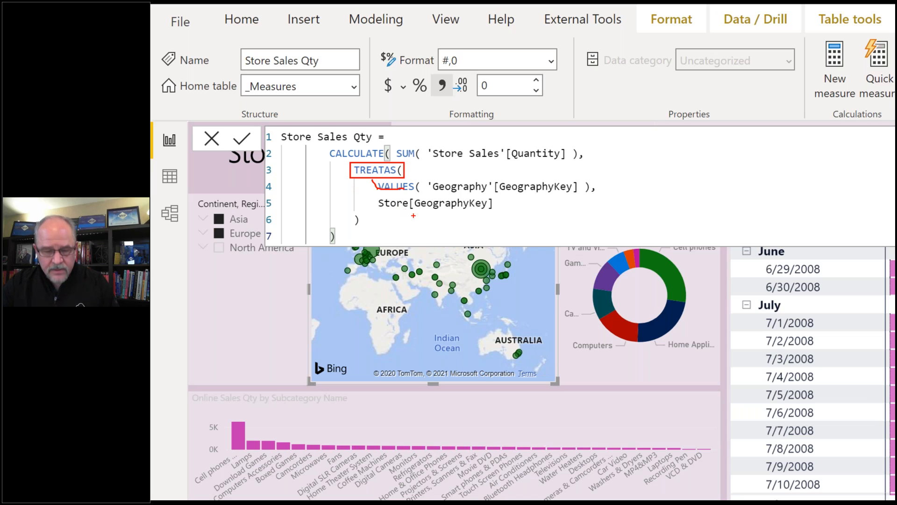
{"action": "mouse_move", "coordinate": [372, 180]}
{"action": "left_mouse_down"}
{"action": "mouse_move", "coordinate": [381, 196]}
{"action": "mouse_move", "coordinate": [432, 188]}
{"action": "mouse_move", "coordinate": [379, 181]}
{"action": "left_mouse_up"}
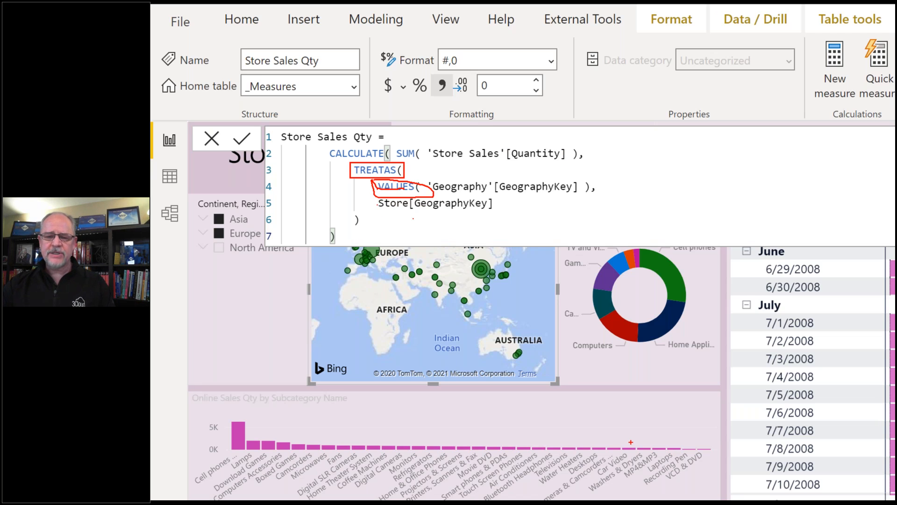
{"action": "key", "text": "Escape"}
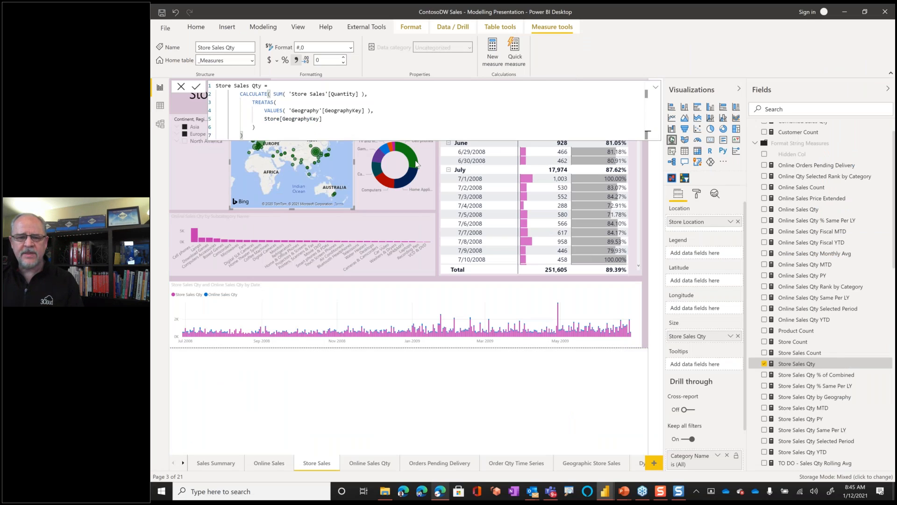
{"action": "left_click", "coordinate": [656, 87]}
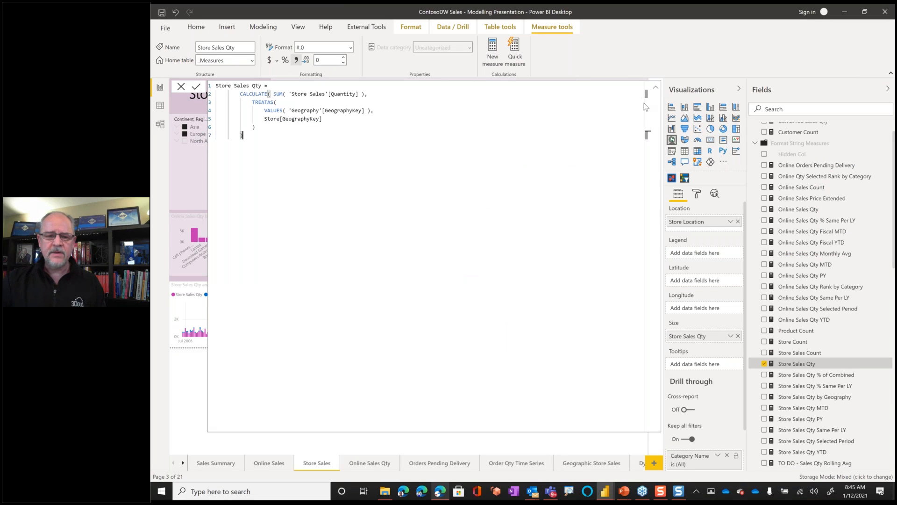
{"action": "left_click", "coordinate": [655, 88]}
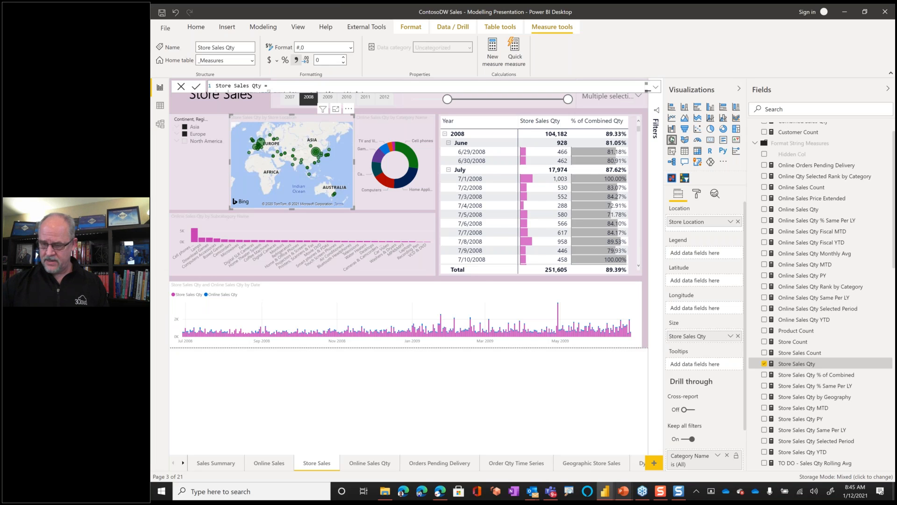
- Switch to the PowerPoint slide show and advance to the "Are relationships always necessary?" slide
{"action": "key", "text": "alt+Tab"}
{"action": "key", "text": "Right"}
{"action": "key", "text": "Right"}
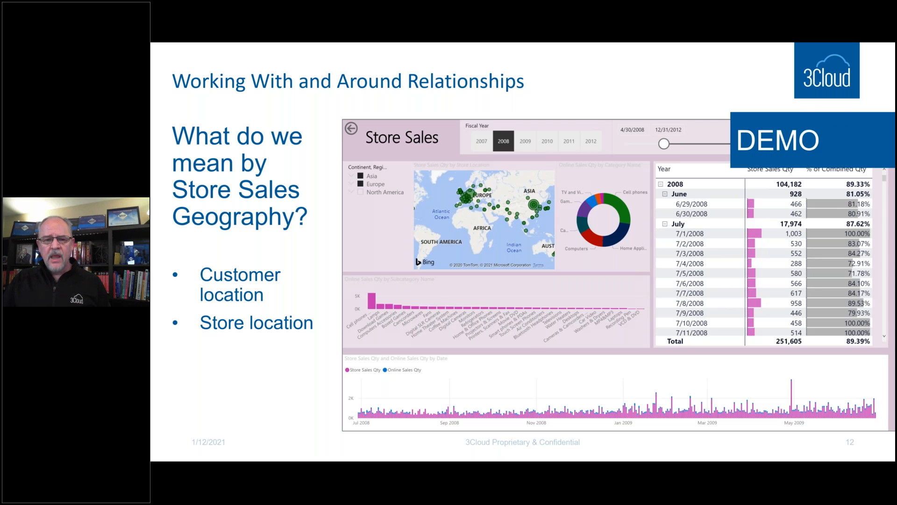
{"action": "key", "text": "Right"}
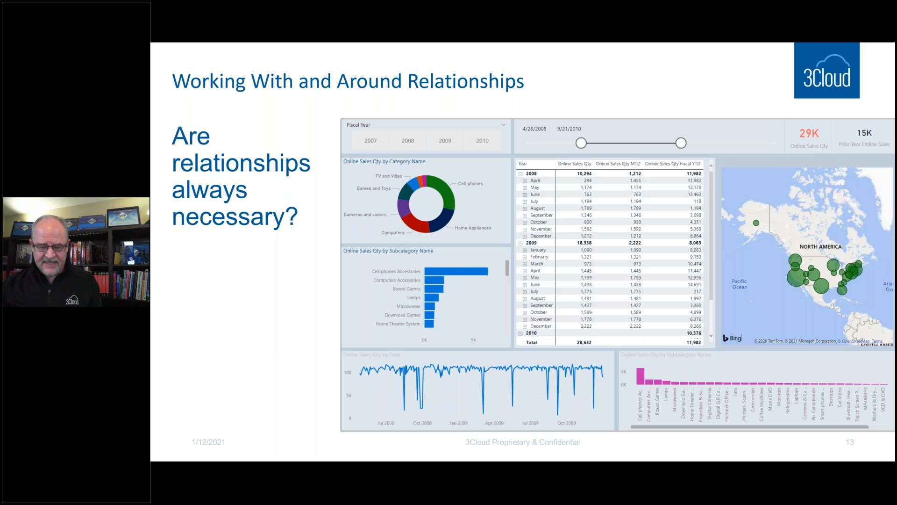
- Switch to the "ContosoDW Sales - Modelling No Relationships" Power BI Desktop window and maximize it
{"action": "key", "text": "super"}
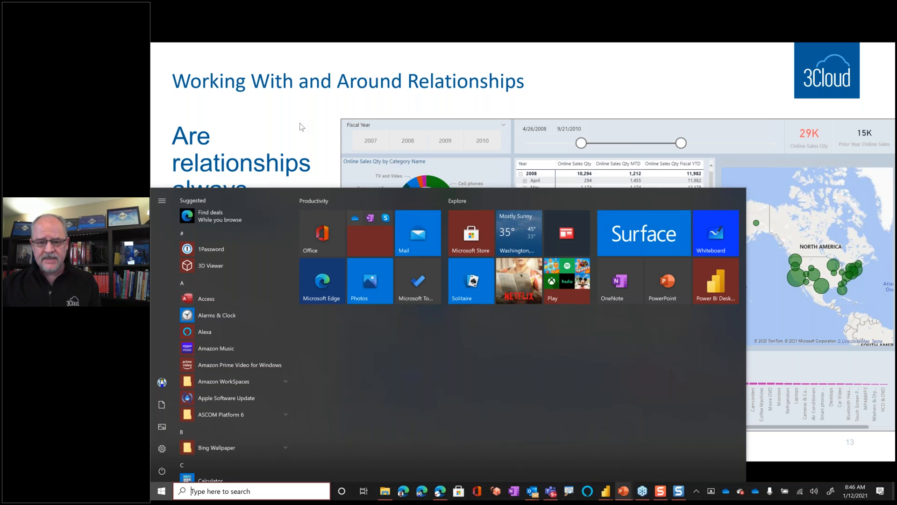
{"action": "left_click", "coordinate": [338, 128]}
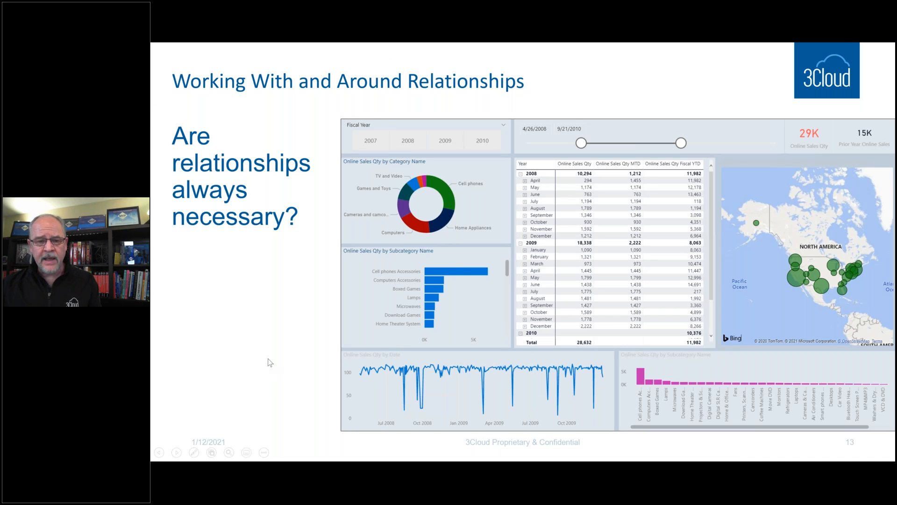
{"action": "key", "text": "alt+Tab"}
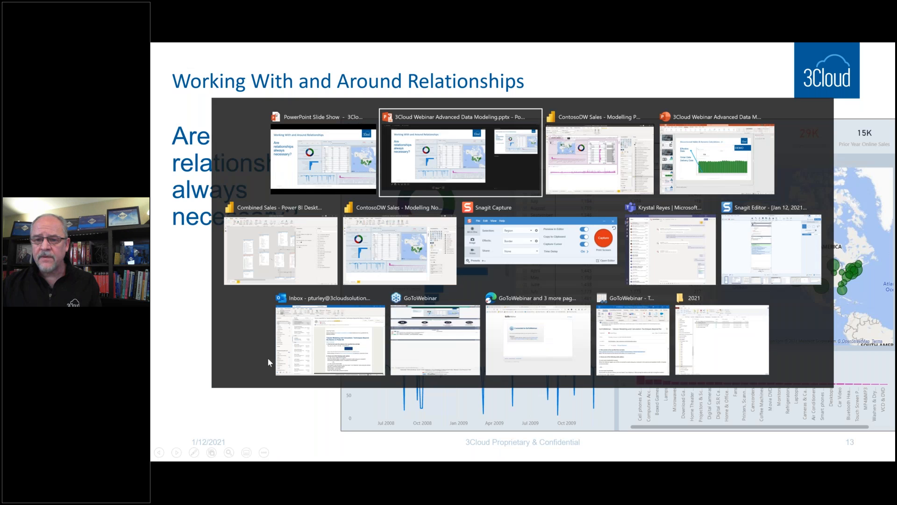
{"action": "key", "text": "alt+Tab"}
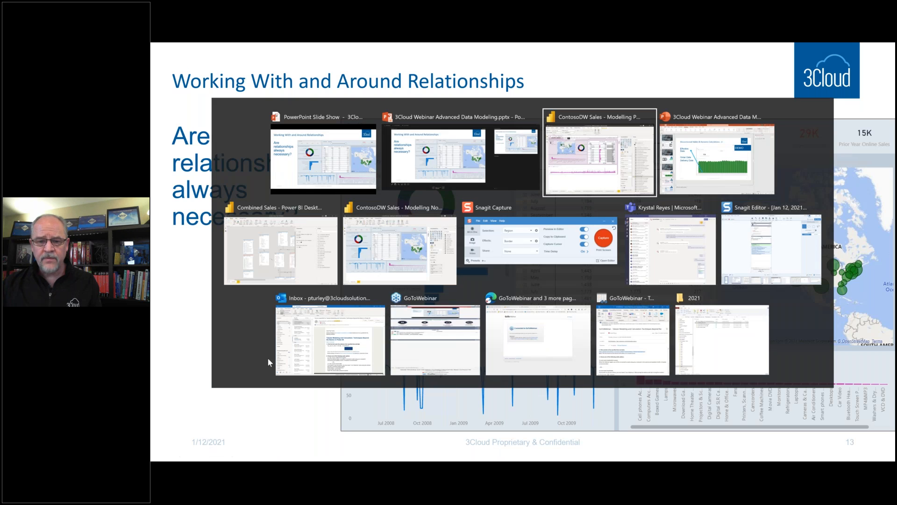
{"action": "key", "text": "alt+Tab"}
{"action": "key", "text": "alt+Tab"}
{"action": "key", "text": "alt+Tab"}
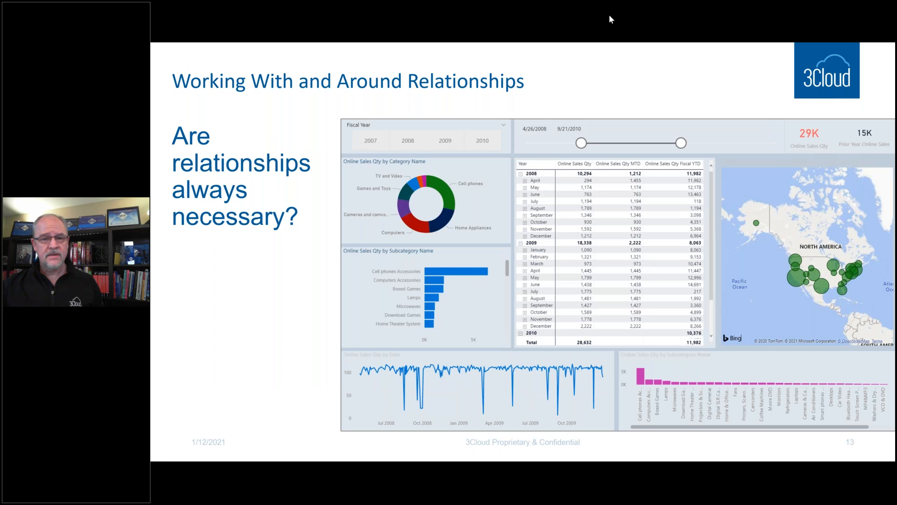
{"action": "left_click_drag", "start_coordinate": [610, 15], "coordinate": [711, 79]}
{"action": "double_click", "coordinate": [712, 79]}
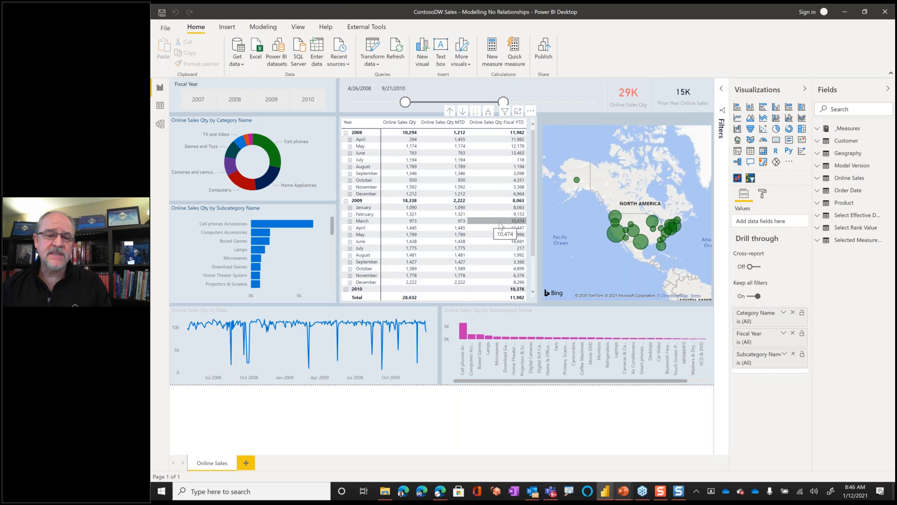
- Filter the Online Sales report page to fiscal year 2009, then show the model diagram of its tables
{"action": "left_click", "coordinate": [276, 100]}
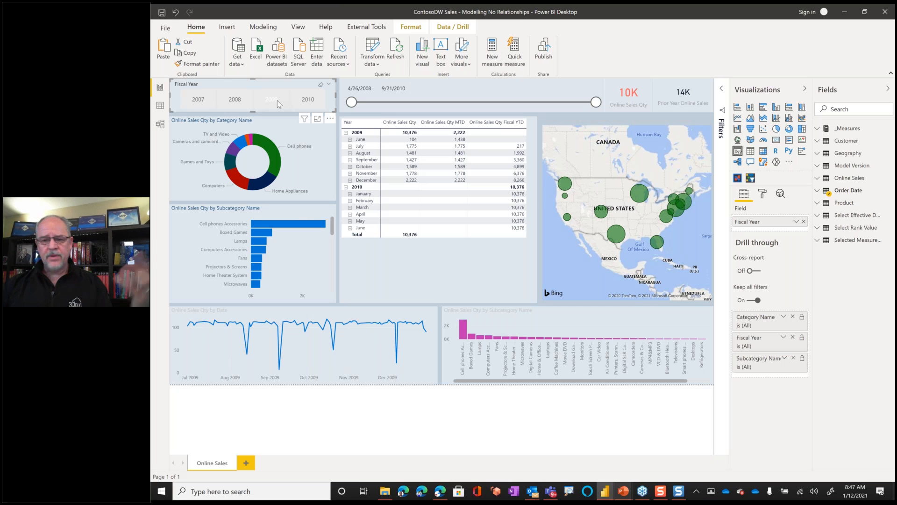
{"action": "left_click", "coordinate": [277, 100]}
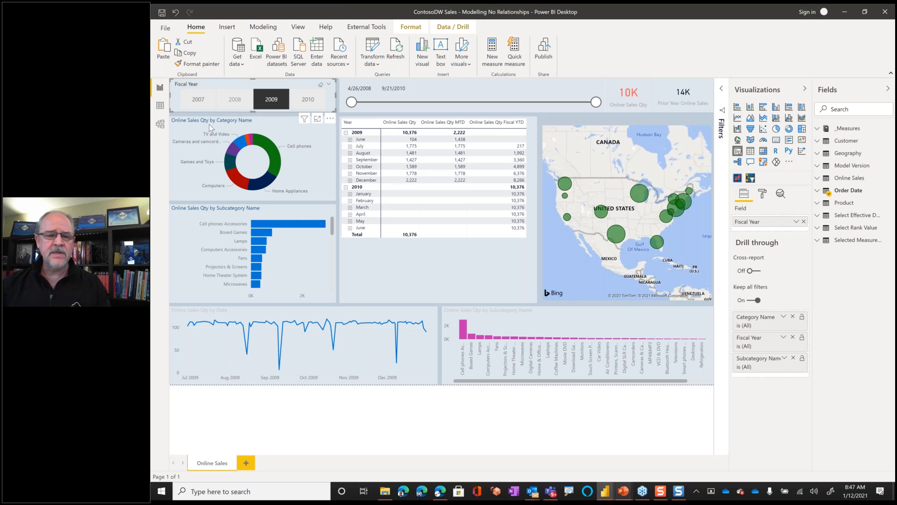
{"action": "left_click", "coordinate": [160, 124]}
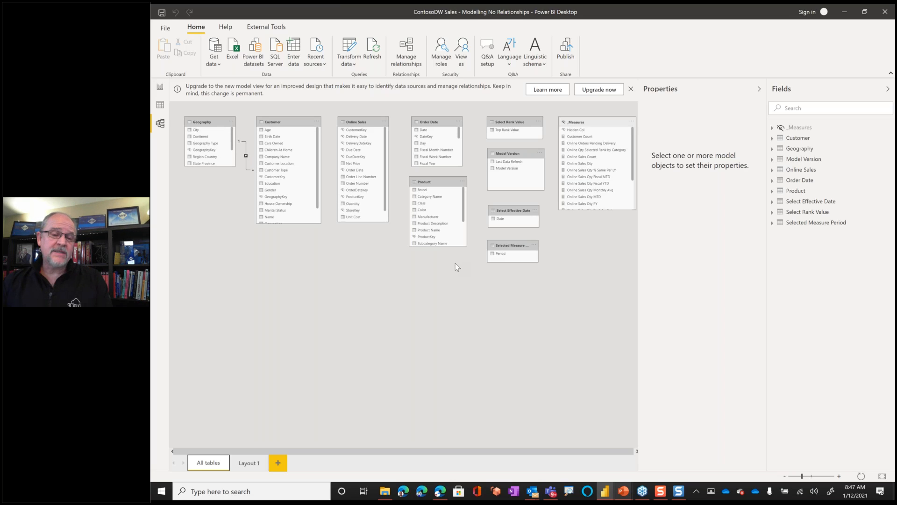
- Return to the report and show the DAX formula of the Online Sales Qty measure from the _Measures table
{"action": "left_click", "coordinate": [159, 86]}
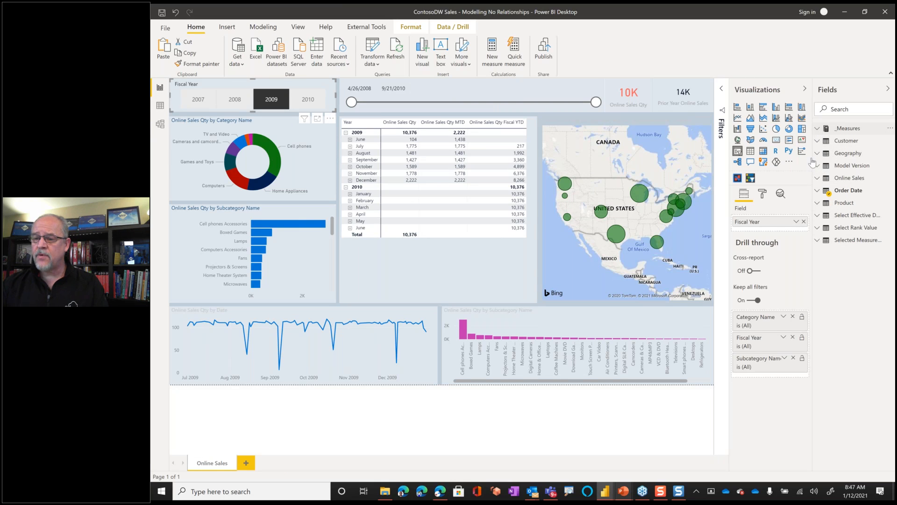
{"action": "left_click", "coordinate": [817, 128]}
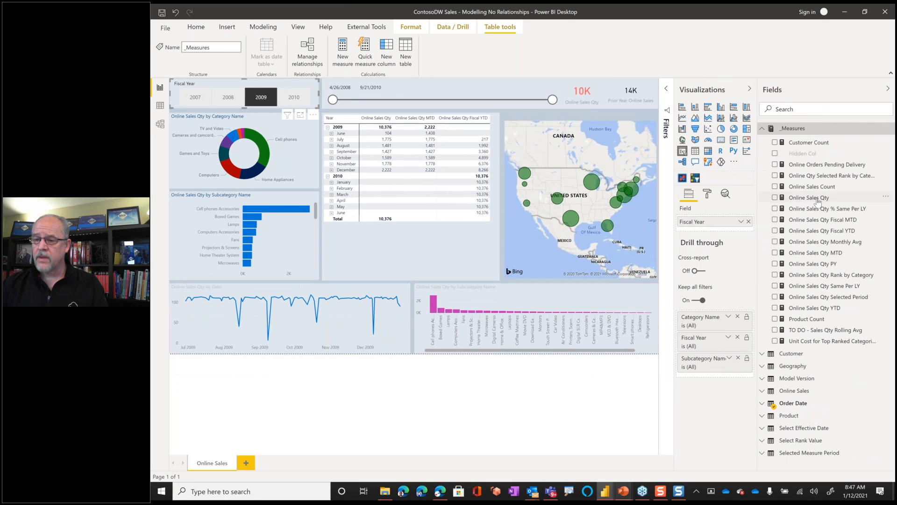
{"action": "left_click", "coordinate": [817, 198]}
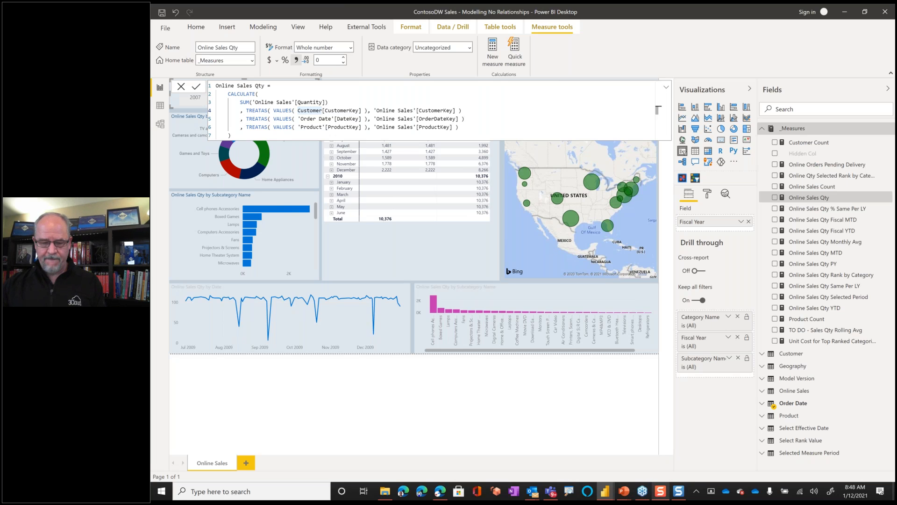
- Switch to the PowerPoint slide show and reveal the slide's answer through the "standard behavior" and "optimal performance" points
{"action": "key", "text": "alt+Tab"}
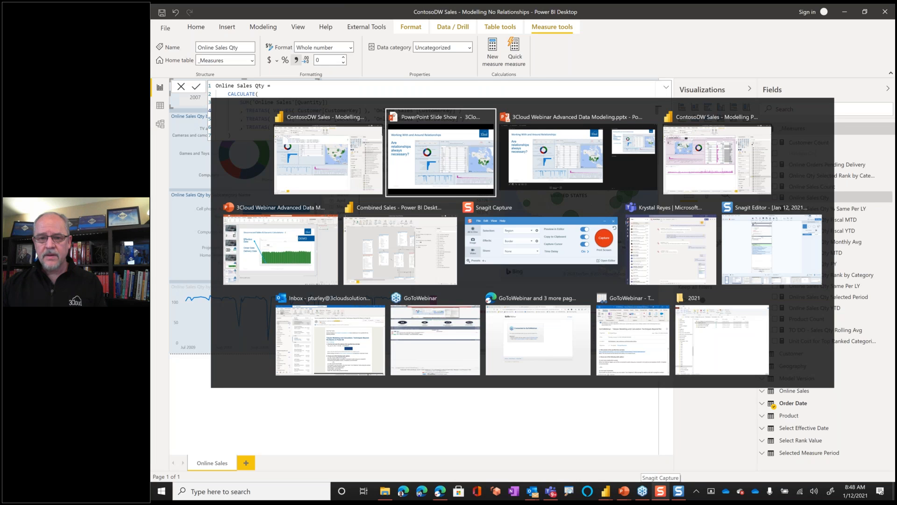
{"action": "key", "text": "Right"}
{"action": "key", "text": "Right"}
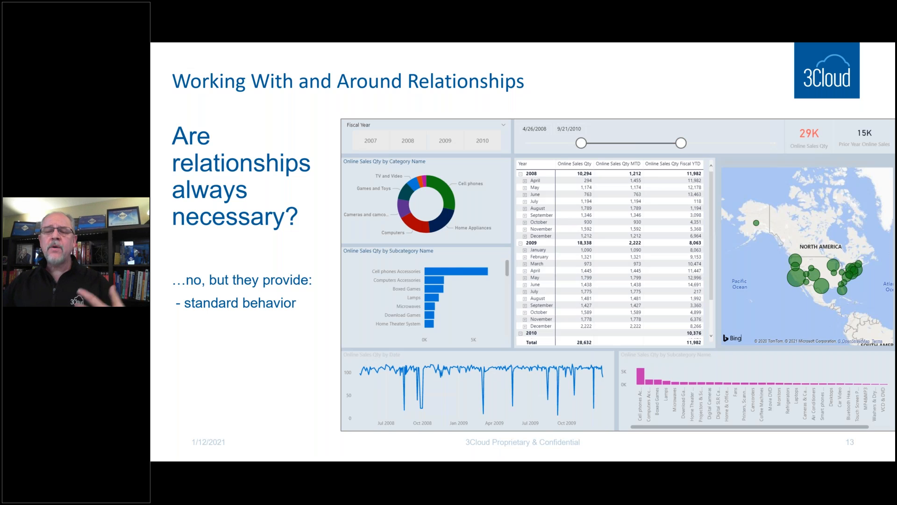
{"action": "key", "text": "Right"}
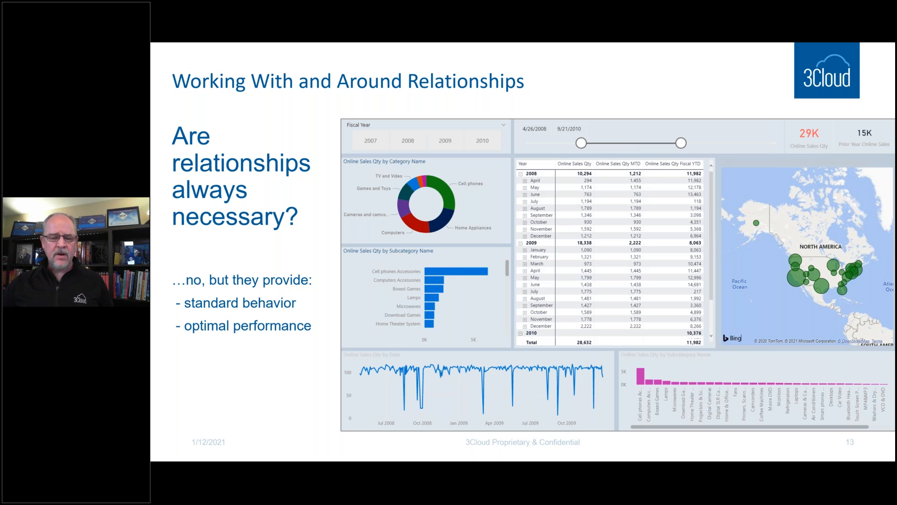
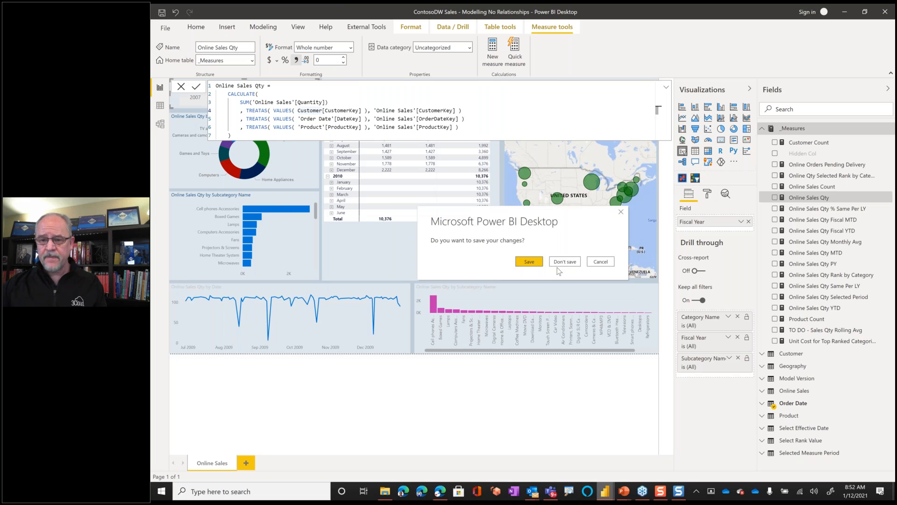
- Close the No Relationships report without saving and switch to the "ContosoDW Sales - Modelling Presentation" Power BI Desktop window
{"action": "left_click", "coordinate": [565, 262]}
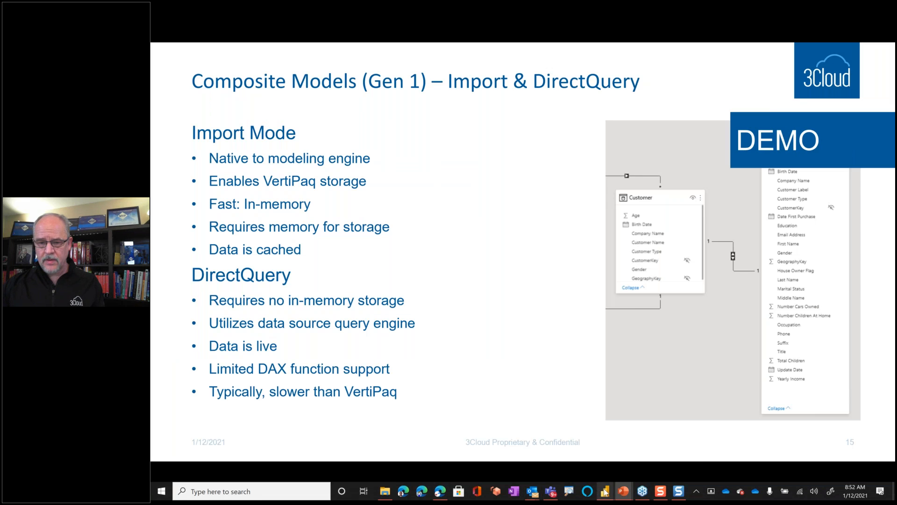
{"action": "mouse_move", "coordinate": [605, 491]}
{"action": "left_click", "coordinate": [596, 464]}
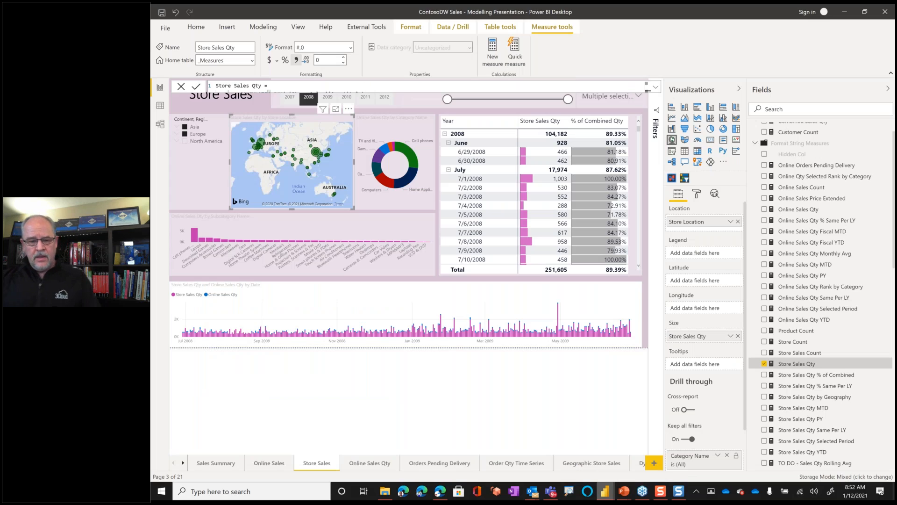
- Open the Customer Sales Summary report page, view the model diagram of its tables and return to the report
{"action": "left_click", "coordinate": [183, 463]}
{"action": "left_click", "coordinate": [183, 463]}
{"action": "left_click", "coordinate": [183, 463]}
{"action": "left_click", "coordinate": [183, 463]}
{"action": "left_click", "coordinate": [183, 463]}
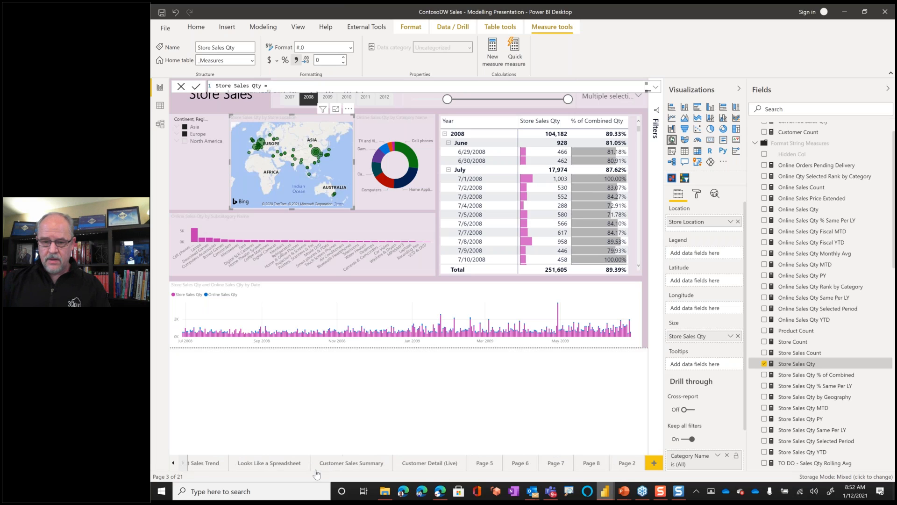
{"action": "left_click", "coordinate": [349, 463]}
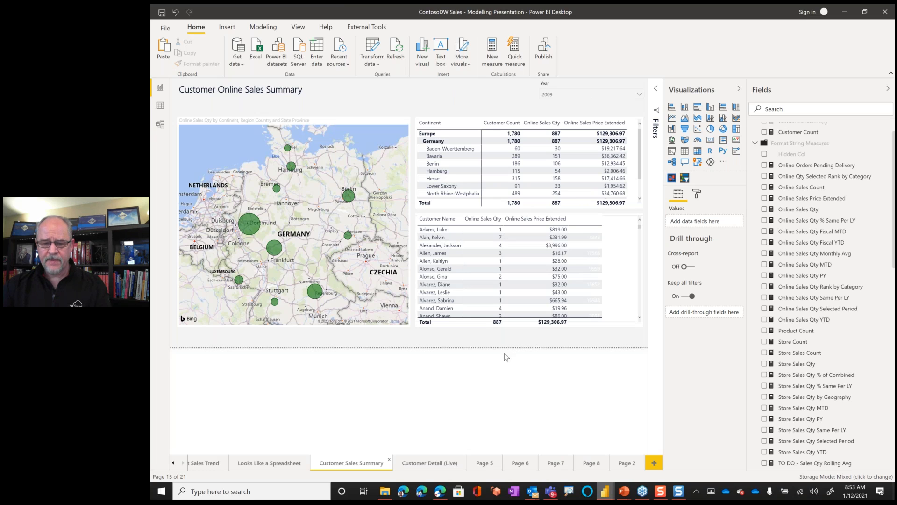
{"action": "left_click", "coordinate": [160, 125]}
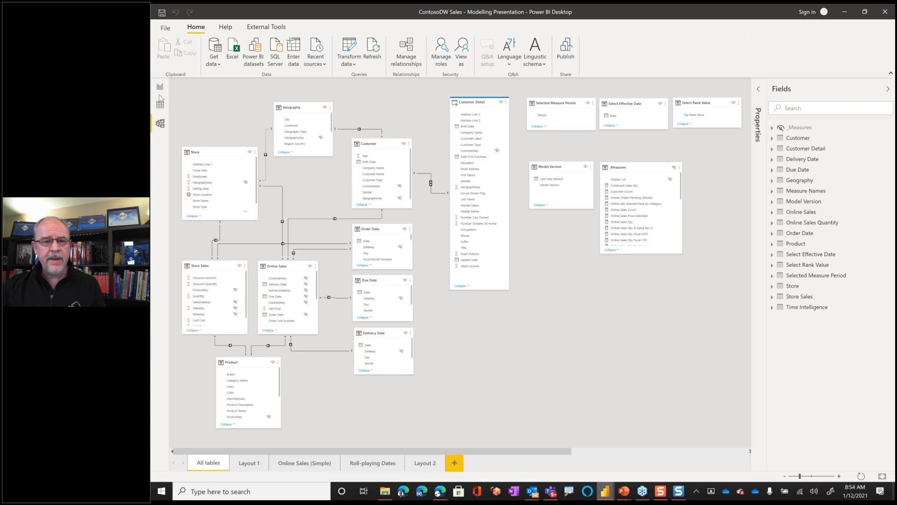
{"action": "left_click", "coordinate": [159, 88]}
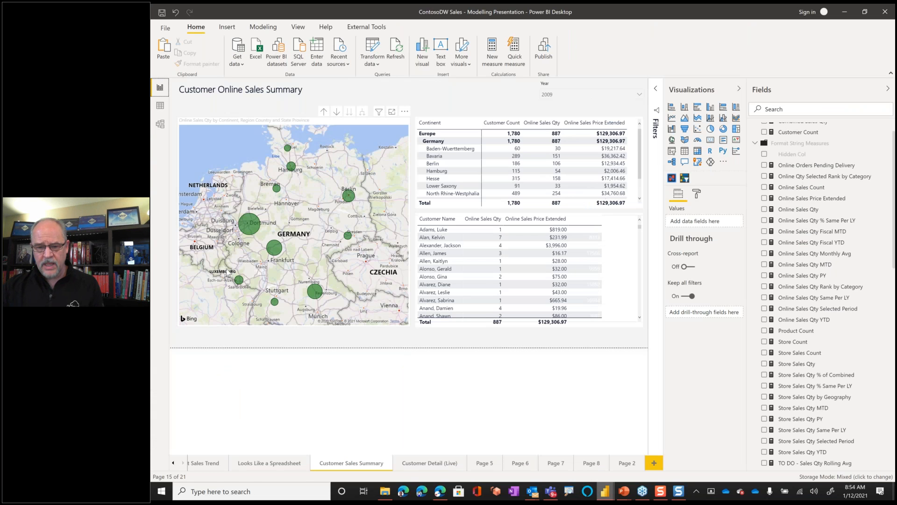
- Cross-filter the page to Berlin and sort the customer table by Online Sales Price Extended in descending order
{"action": "left_click", "coordinate": [436, 164]}
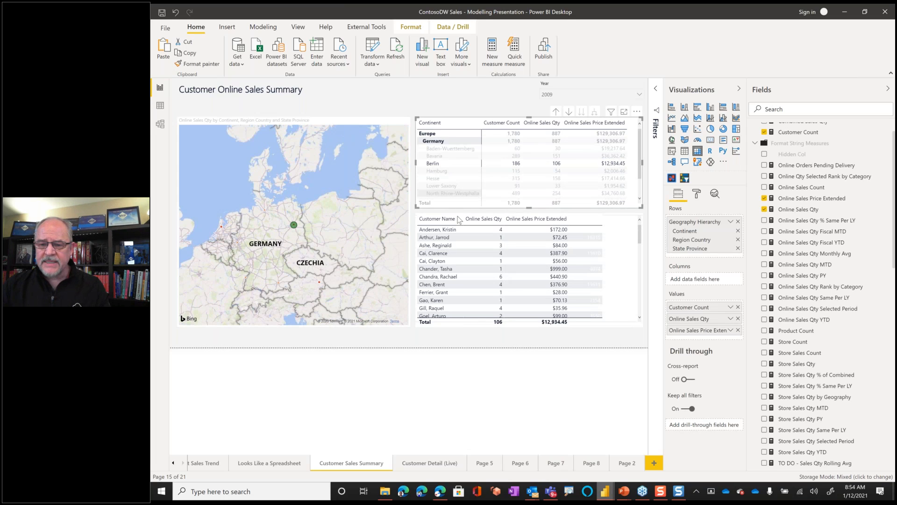
{"action": "left_click", "coordinate": [549, 222]}
{"action": "left_click", "coordinate": [548, 221]}
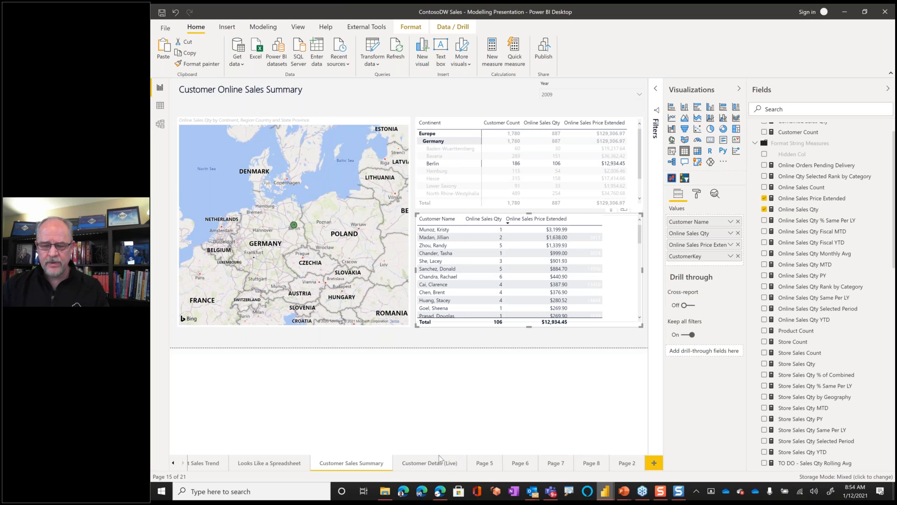
- Drill through from the first customer in the sorted table to the Customer Detail (Live) page
{"action": "right_click", "coordinate": [443, 230]}
{"action": "mouse_move", "coordinate": [487, 265]}
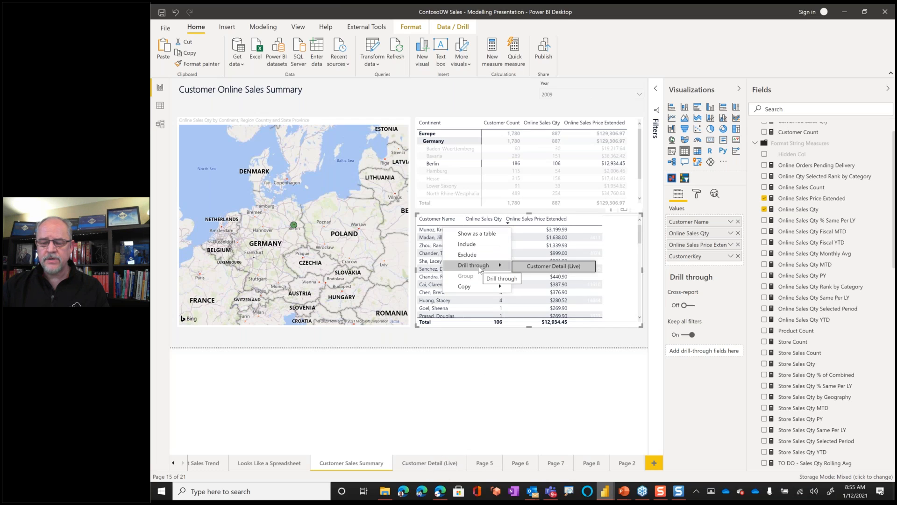
{"action": "left_click", "coordinate": [543, 267]}
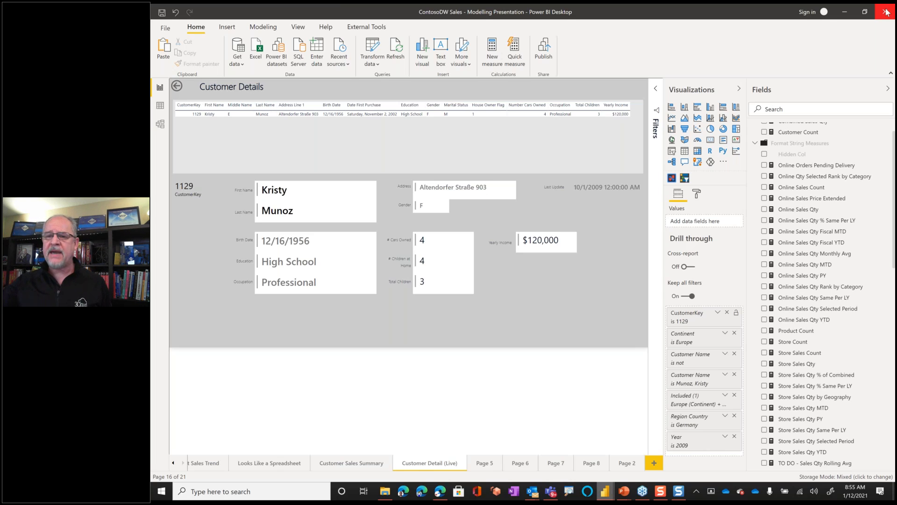
- Start a new blank report and discard the changes in the Modelling Presentation file
{"action": "left_click", "coordinate": [165, 28]}
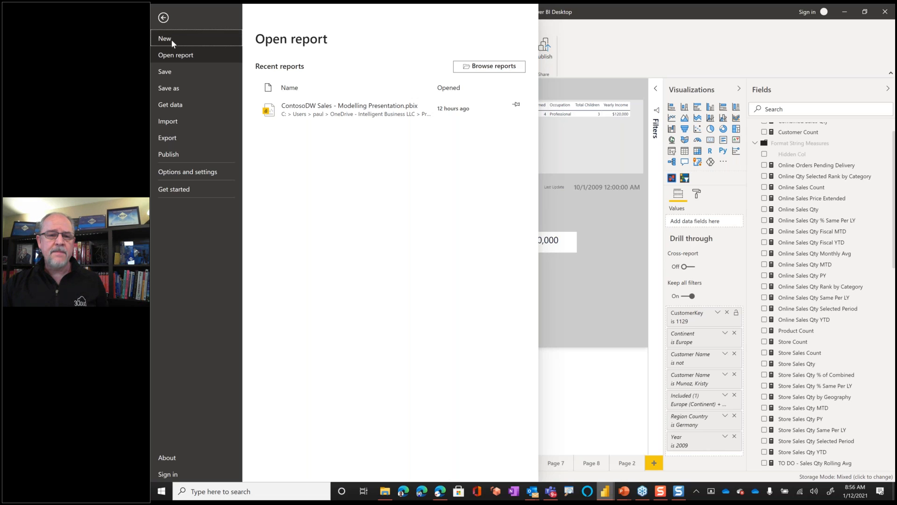
{"action": "left_click", "coordinate": [171, 39]}
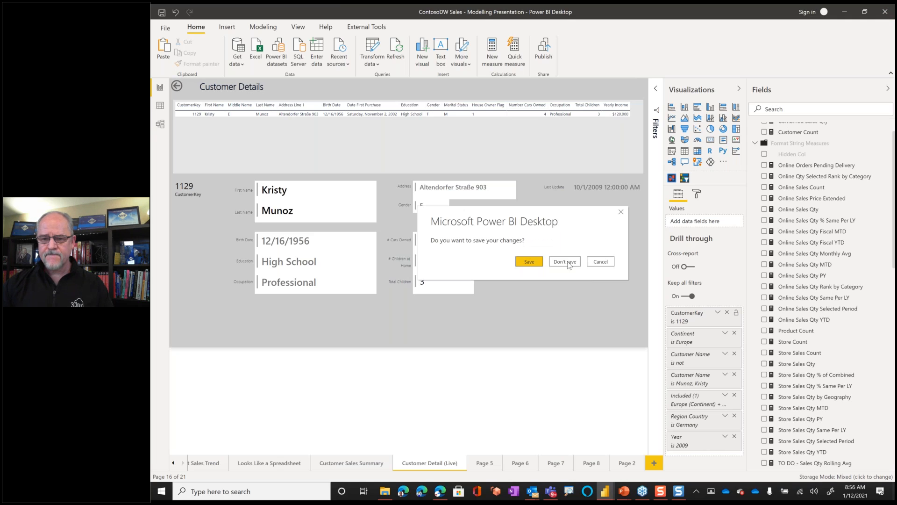
{"action": "left_click", "coordinate": [573, 264]}
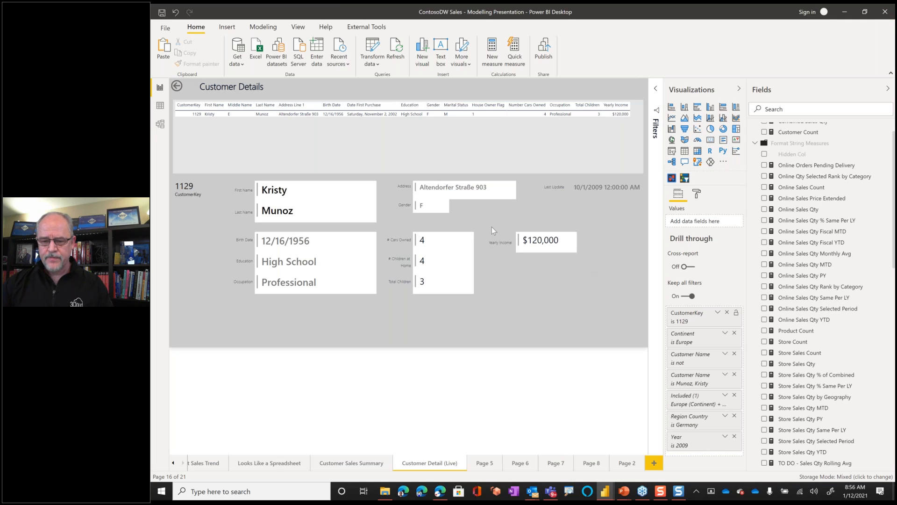
- Switch to the Edge browser to view the Contoso Sales workspace contents, and return to the blank Power BI Desktop report
{"action": "left_click", "coordinate": [440, 494]}
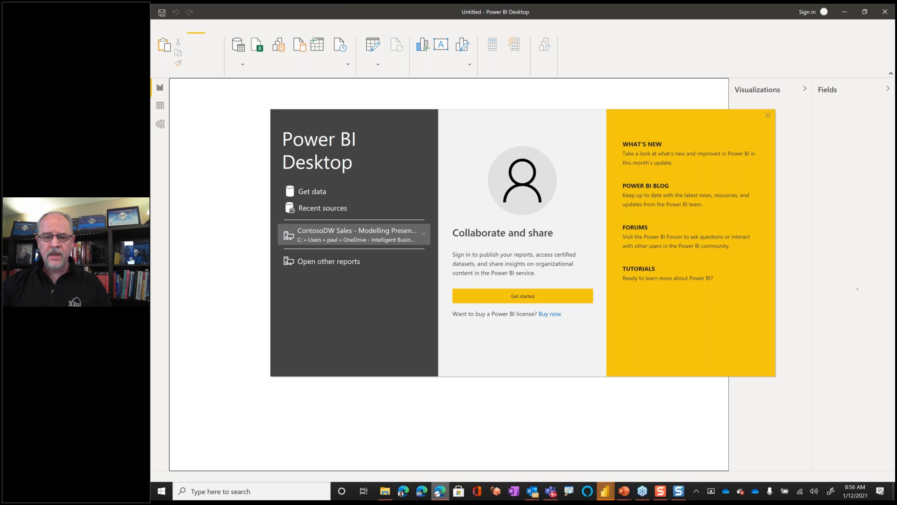
{"action": "left_click_drag", "start_coordinate": [708, 4], "coordinate": [715, 25]}
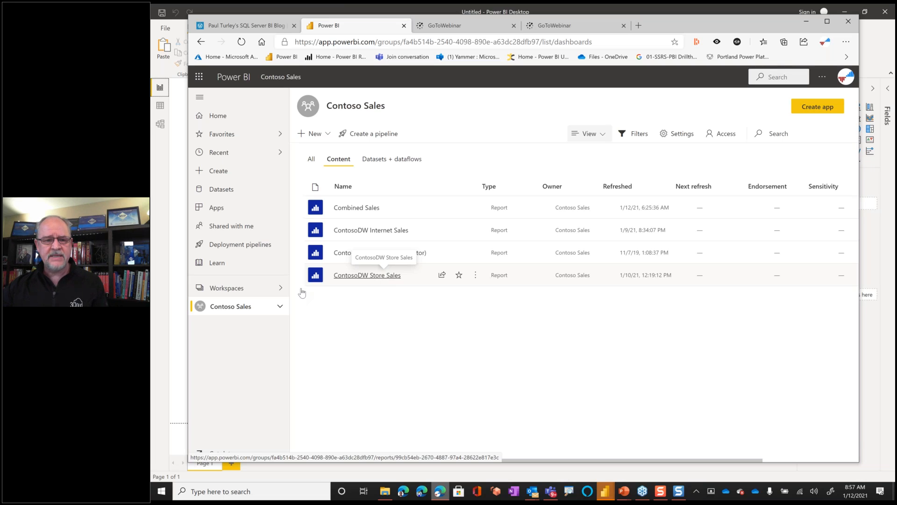
{"action": "left_click", "coordinate": [169, 242]}
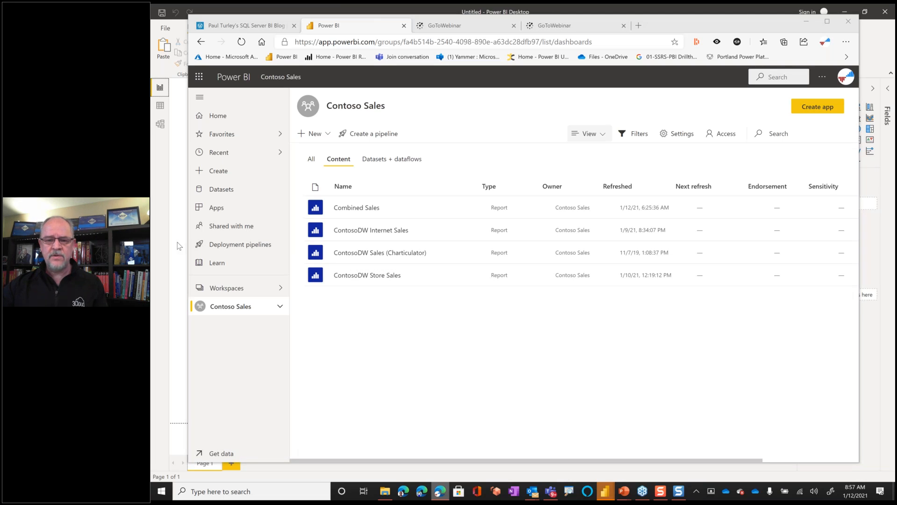
{"action": "key", "text": "Escape"}
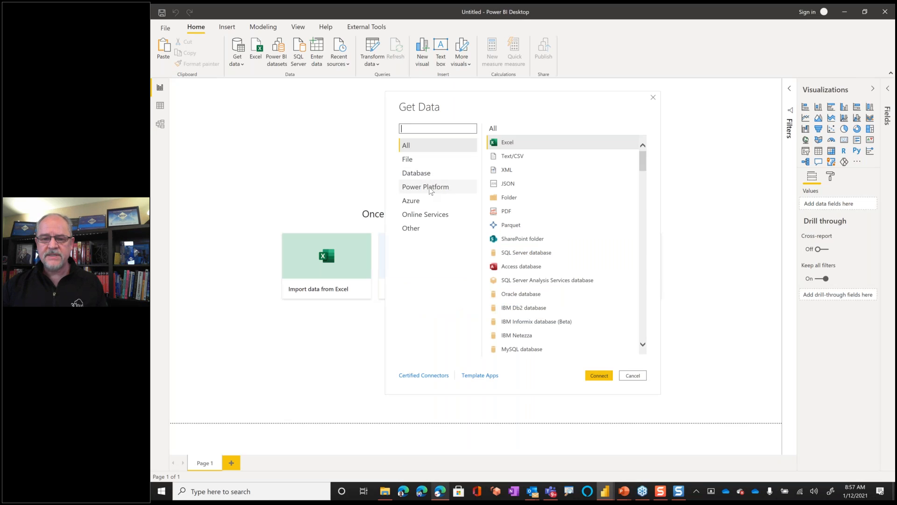
- Try to connect the blank report to the Power BI datasets source from the Power Platform category
{"action": "left_click", "coordinate": [430, 188]}
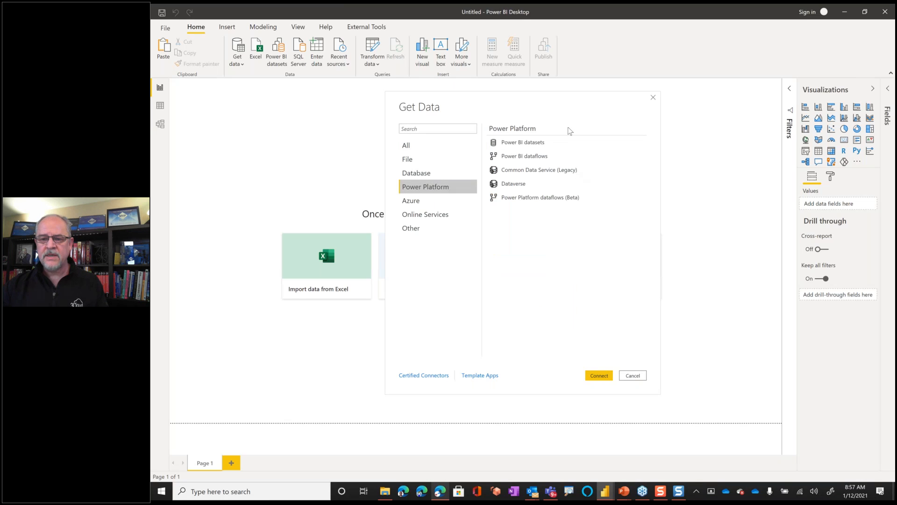
{"action": "left_click", "coordinate": [517, 146]}
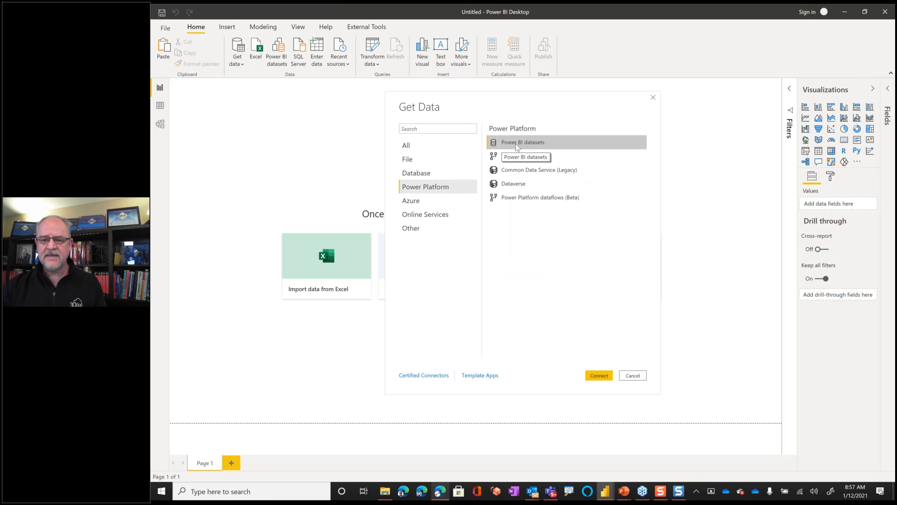
{"action": "left_click", "coordinate": [595, 373]}
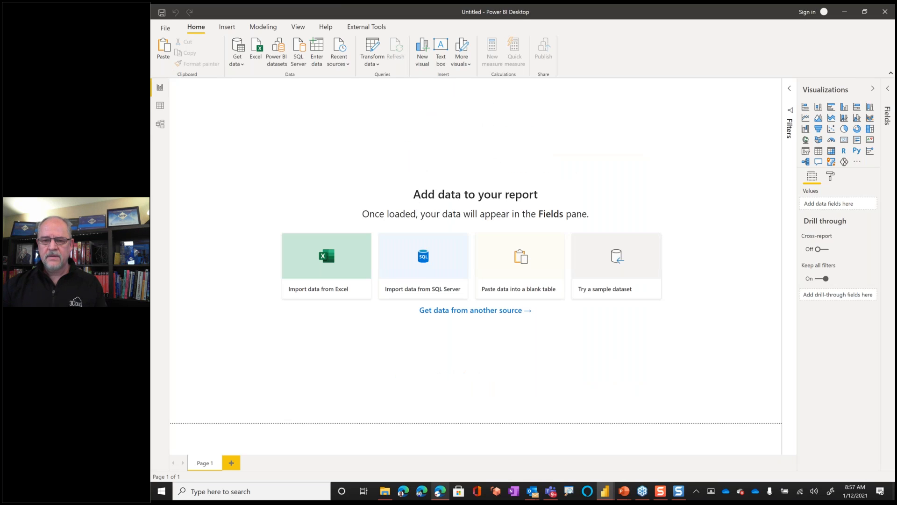
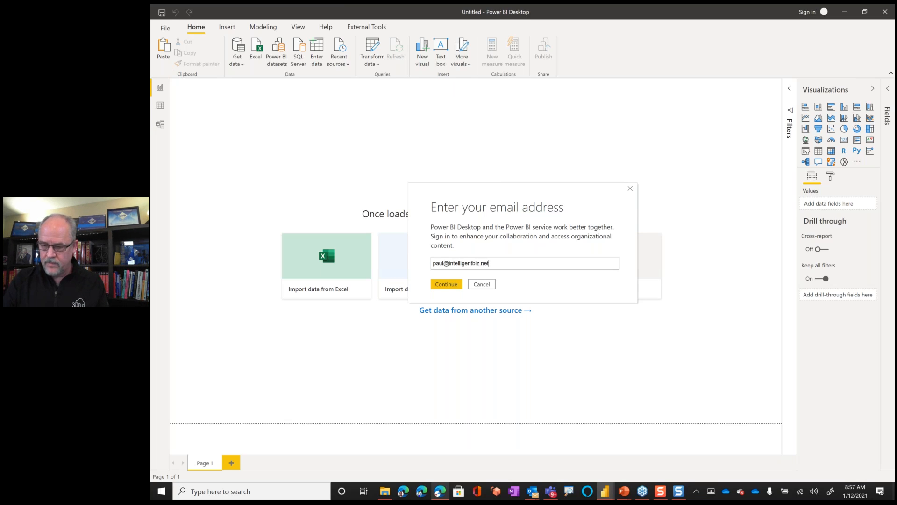
- Try to sign in to the Power BI service with the account's e-mail address
{"action": "key", "text": "Return"}
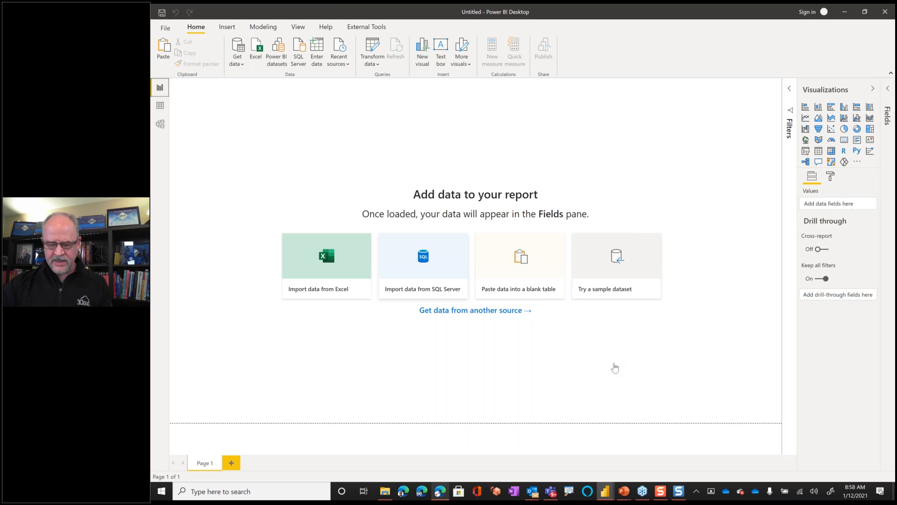
- Switch to the Edge browser and open sqlserverbi.blog in the first GoToWebinar tab
{"action": "left_click", "coordinate": [440, 491]}
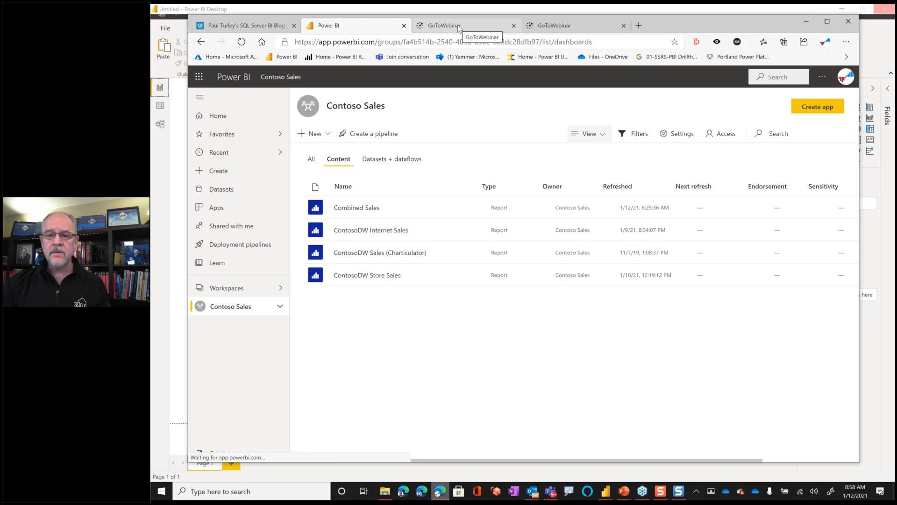
{"action": "left_click", "coordinate": [442, 25]}
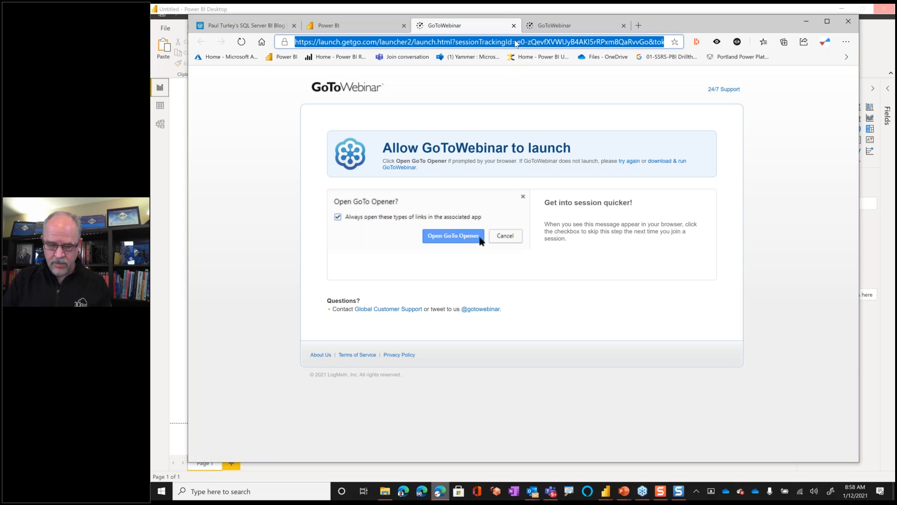
{"action": "type", "text": "sqlserverbi.blog"}
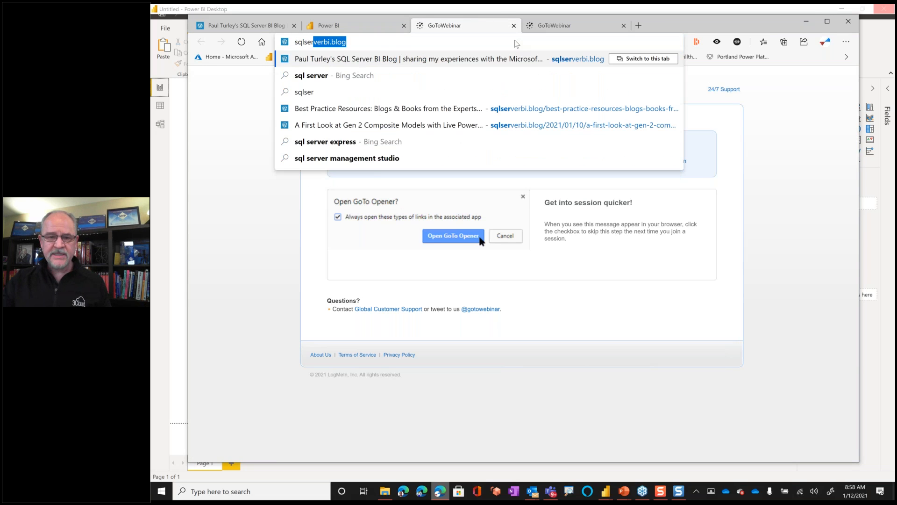
{"action": "key", "text": "Return"}
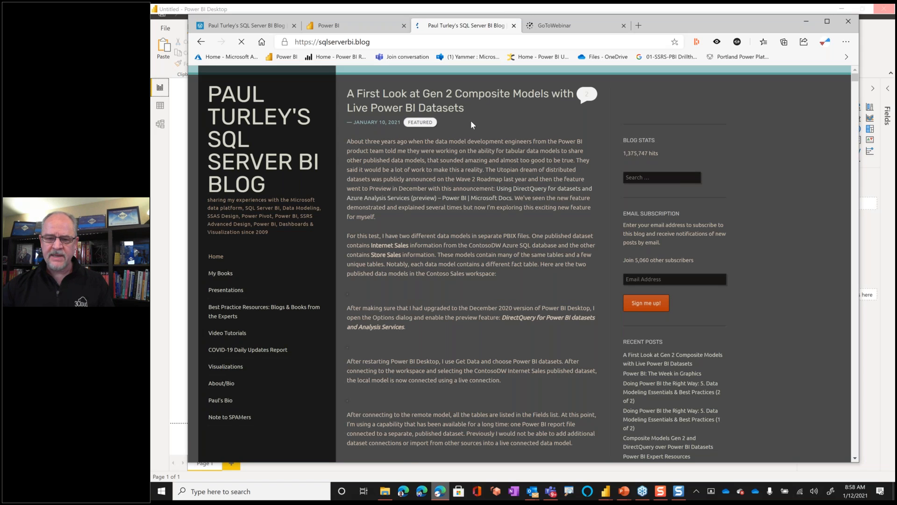
- Read through the "A First Look at Gen 2 Composite Models with Live Power BI Datasets" post, including its preview-feature and local-model illustrations
{"action": "scroll", "coordinate": [470, 120], "scroll_direction": "down", "scroll_amount": 5}
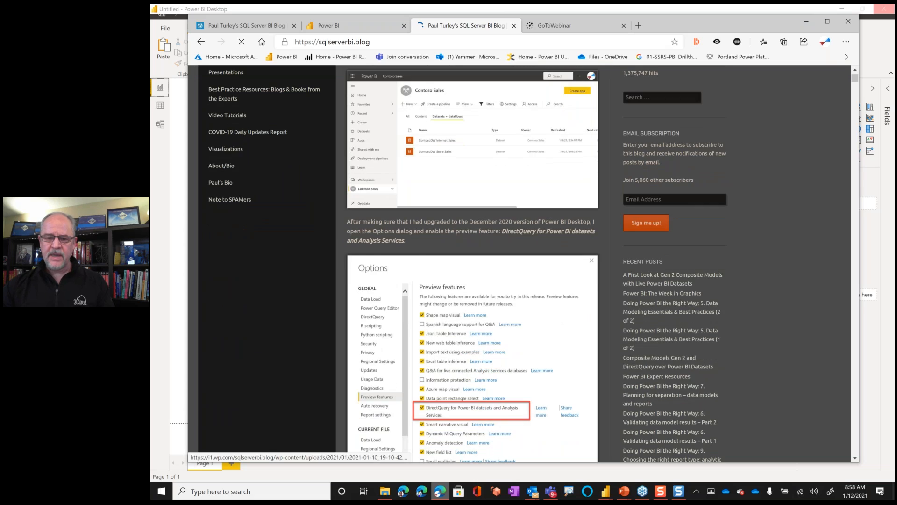
{"action": "scroll", "coordinate": [474, 309], "scroll_direction": "down", "scroll_amount": 3}
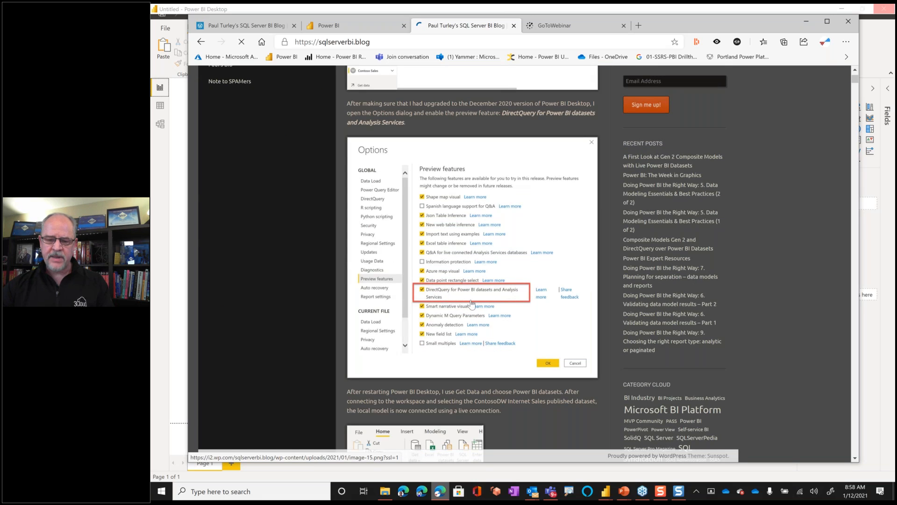
{"action": "scroll", "coordinate": [472, 304], "scroll_direction": "down", "scroll_amount": 7}
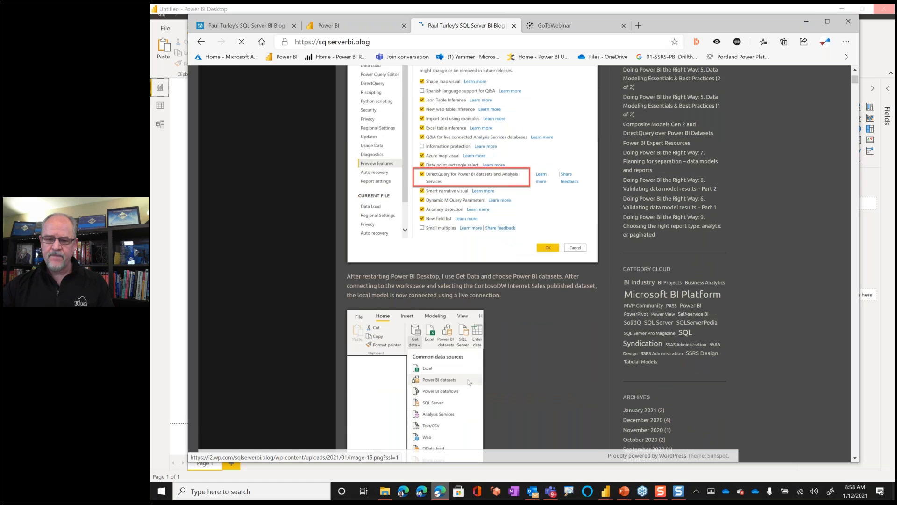
{"action": "scroll", "coordinate": [470, 207], "scroll_direction": "down", "scroll_amount": 10}
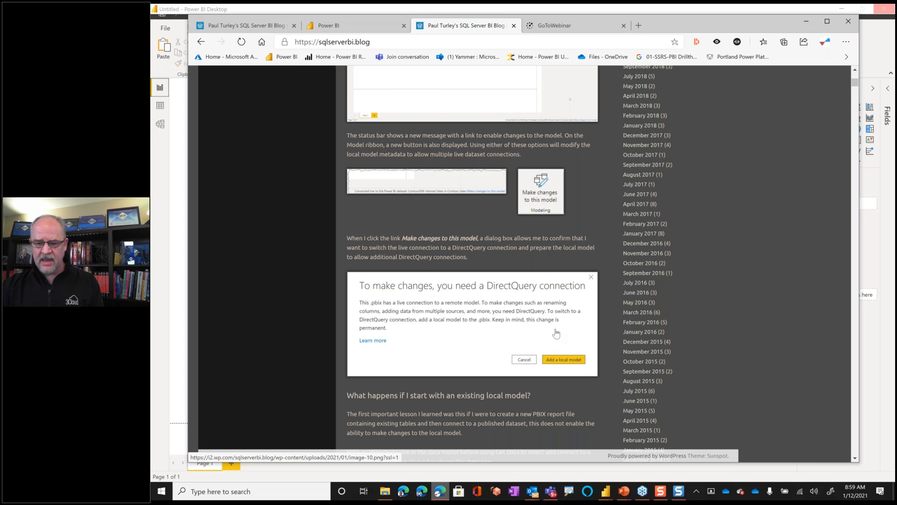
{"action": "scroll", "coordinate": [556, 333], "scroll_direction": "down", "scroll_amount": 1}
{"action": "scroll", "coordinate": [556, 332], "scroll_direction": "down", "scroll_amount": 2}
- Switch to the "Combined Sales" Power BI Desktop window and maximize it
{"action": "key", "text": "alt+Tab"}
{"action": "key", "text": "alt+Tab"}
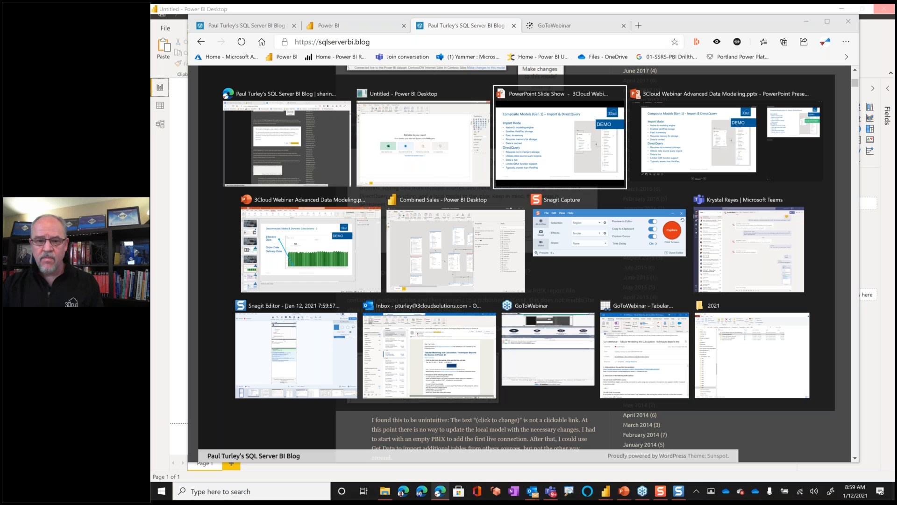
{"action": "key", "text": "alt+Tab"}
{"action": "key", "text": "alt+Tab"}
{"action": "key", "text": "alt+Tab"}
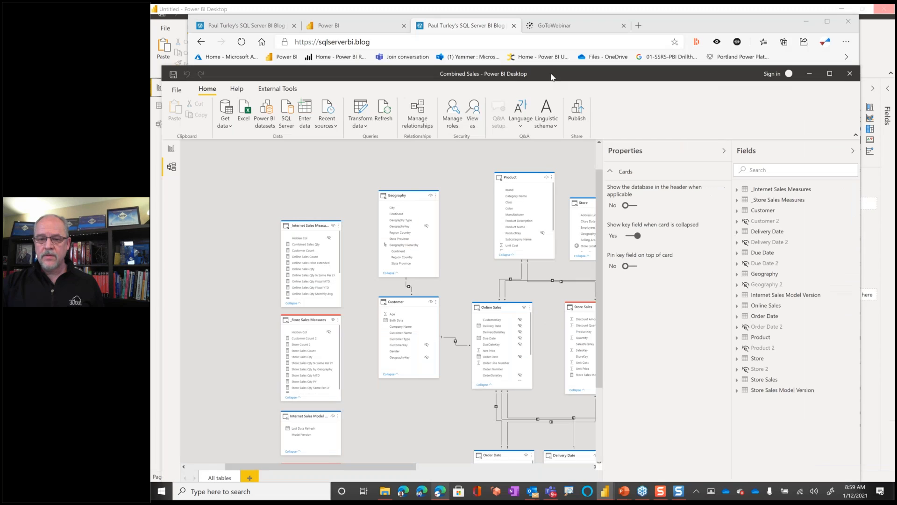
{"action": "double_click", "coordinate": [552, 75]}
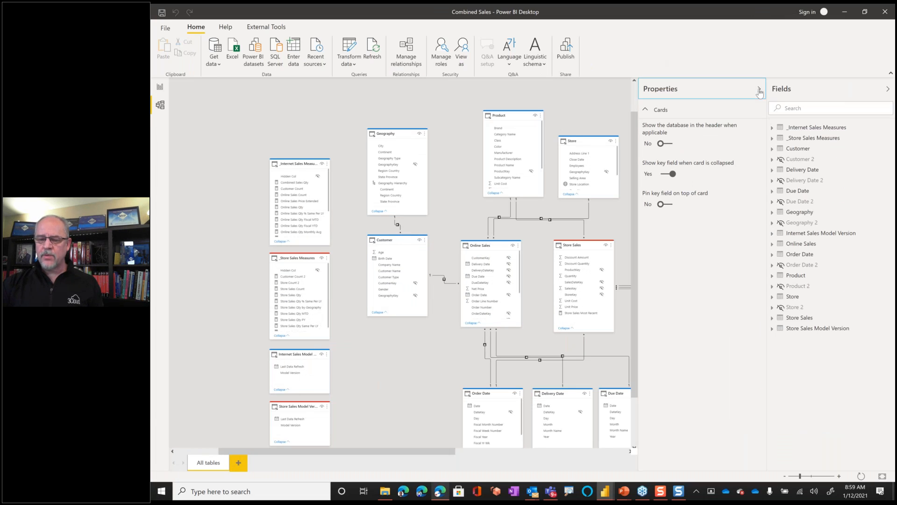
- Collapse the Properties pane, examine the Combined Sales model diagram from the measure tables to the hidden duplicate tables, and show the report page
{"action": "left_click", "coordinate": [756, 89]}
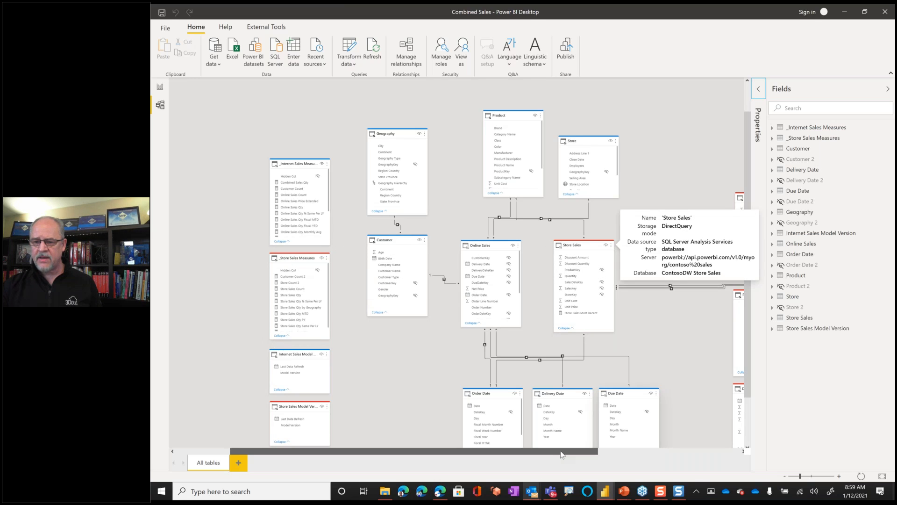
{"action": "left_click_drag", "start_coordinate": [562, 454], "coordinate": [708, 462]}
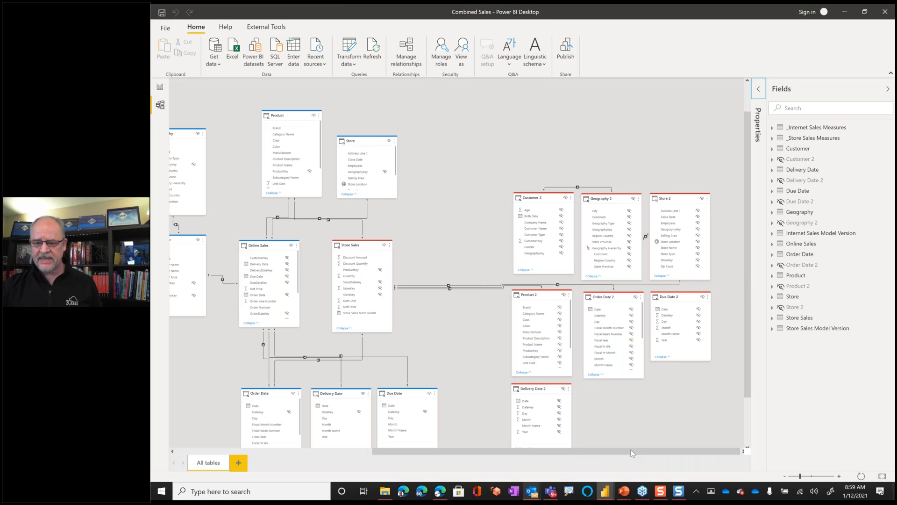
{"action": "left_click_drag", "start_coordinate": [569, 455], "coordinate": [534, 466]}
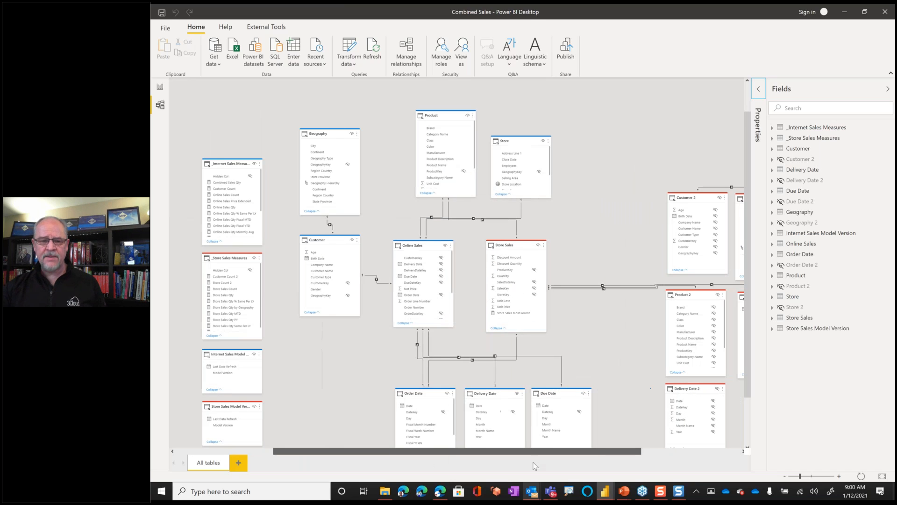
{"action": "left_click", "coordinate": [160, 87]}
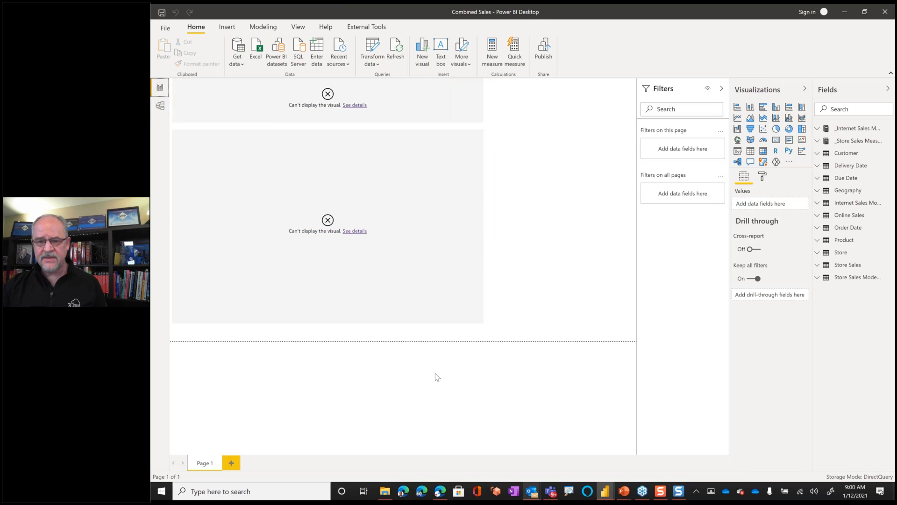
- Minimize the Combined Sales window, switch to the running PowerPoint slide show, and advance to the "Composite Models (Gen 2)" slide 17
{"action": "left_click", "coordinate": [846, 15]}
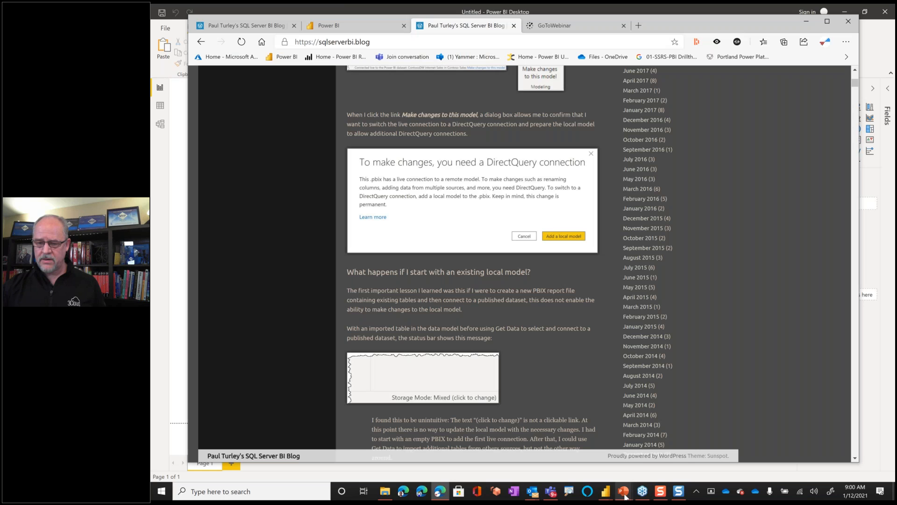
{"action": "mouse_move", "coordinate": [624, 493]}
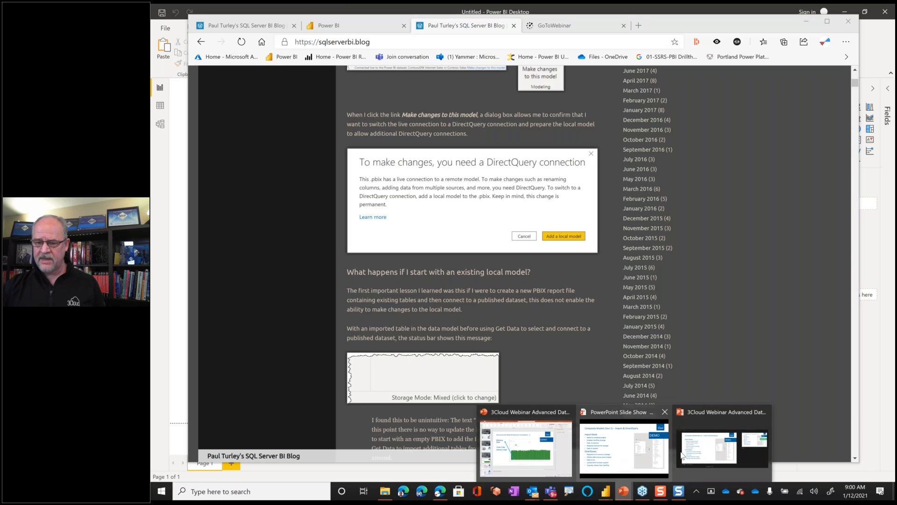
{"action": "left_click", "coordinate": [636, 461]}
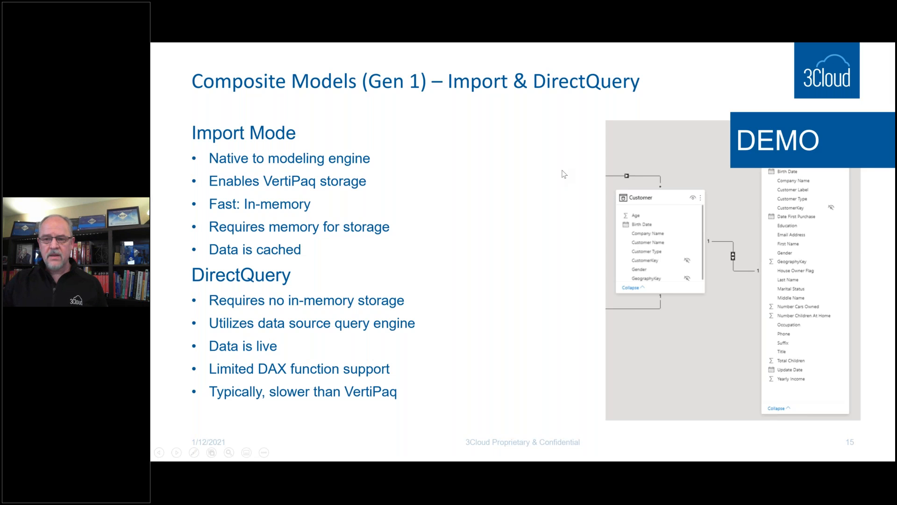
{"action": "left_click", "coordinate": [562, 171]}
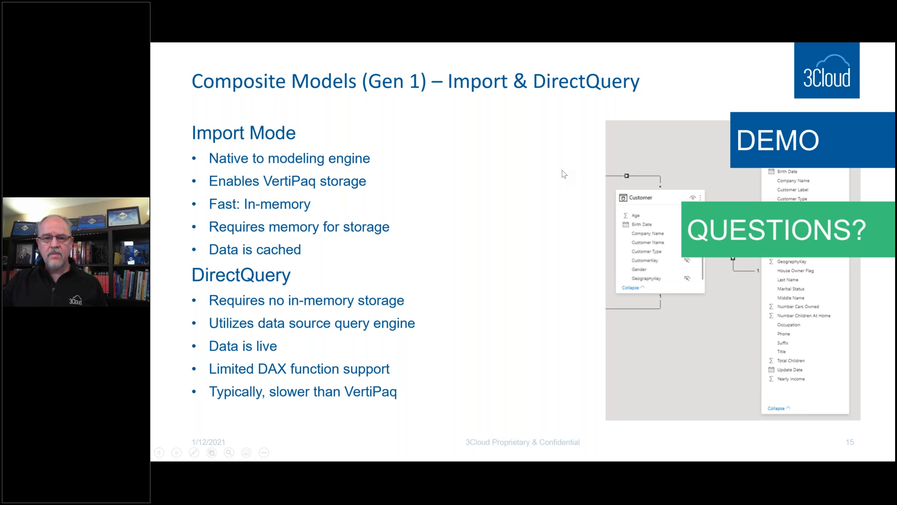
{"action": "key", "text": "Right"}
{"action": "key", "text": "Right"}
{"action": "key", "text": "Right"}
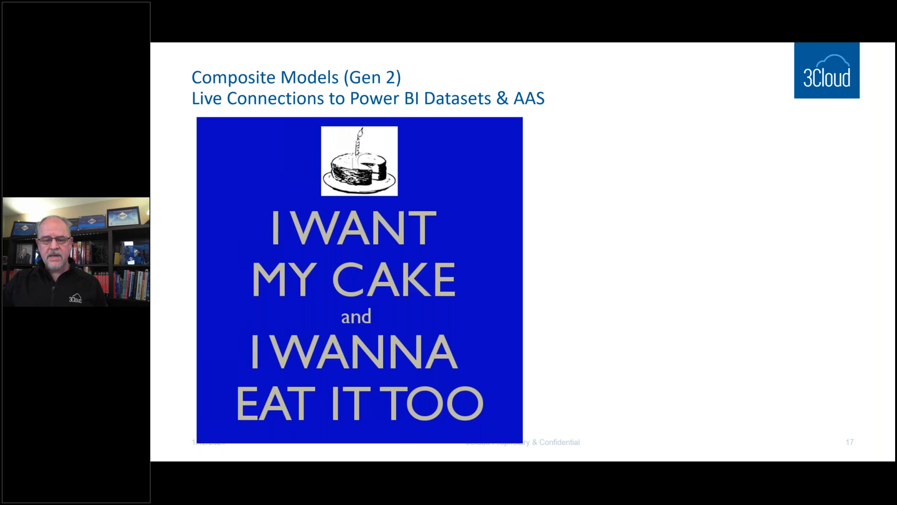